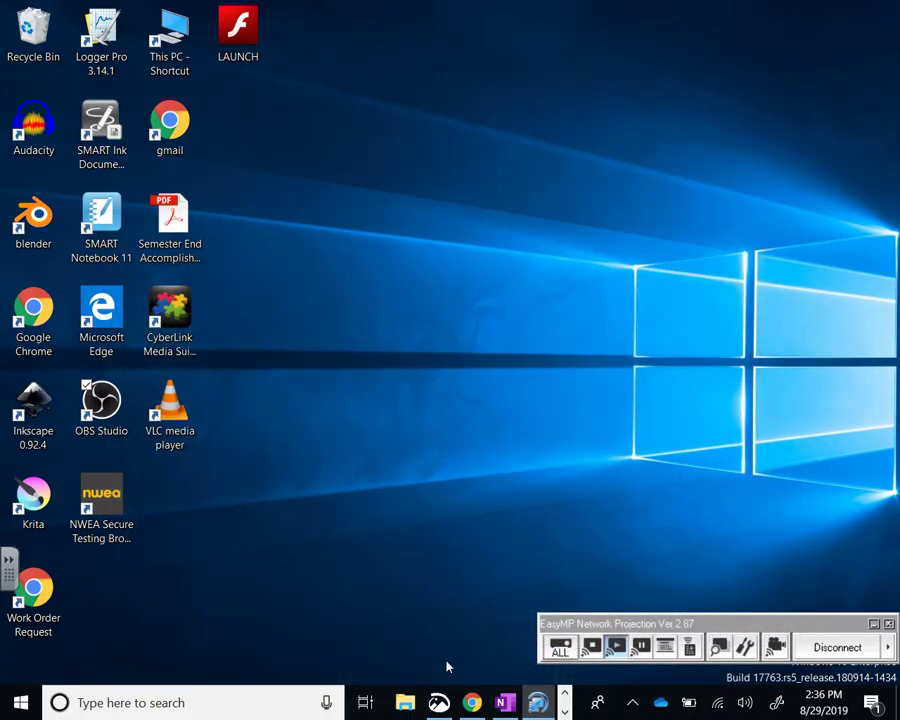
- Switch to the Pendulum Lab spreadsheet in Chrome and review the three independent variable headers in row 1
left_click(472, 702)
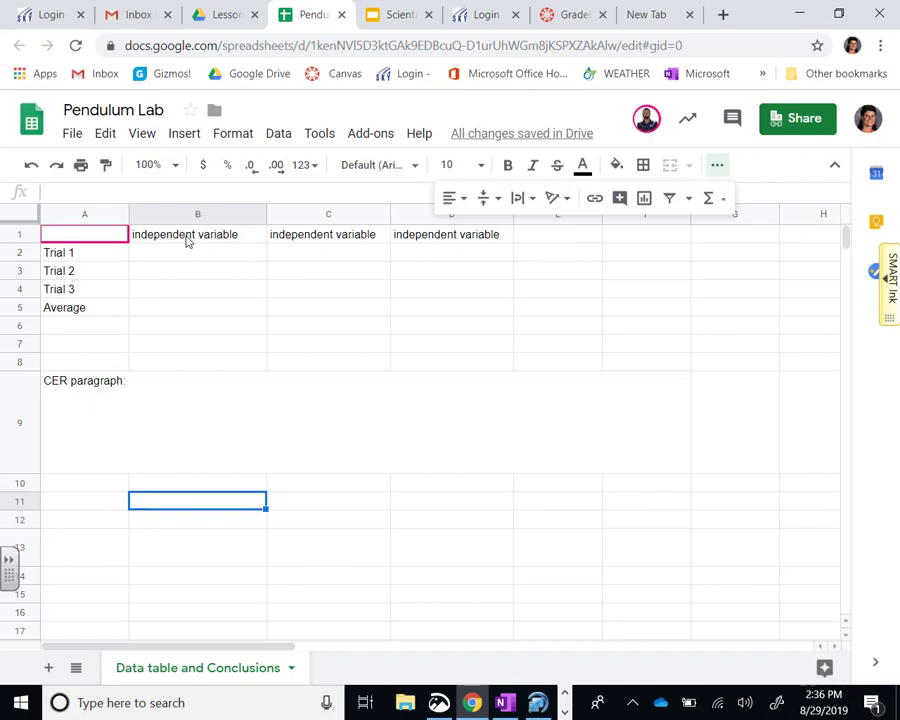
left_click(186, 238)
left_click(320, 234)
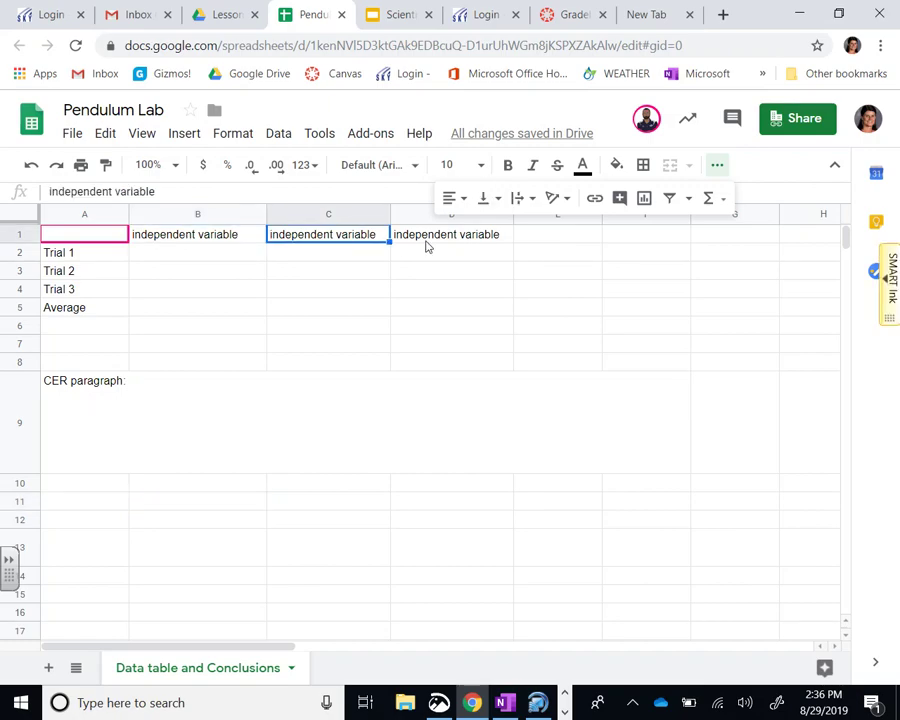
left_click(228, 237)
left_click(295, 239)
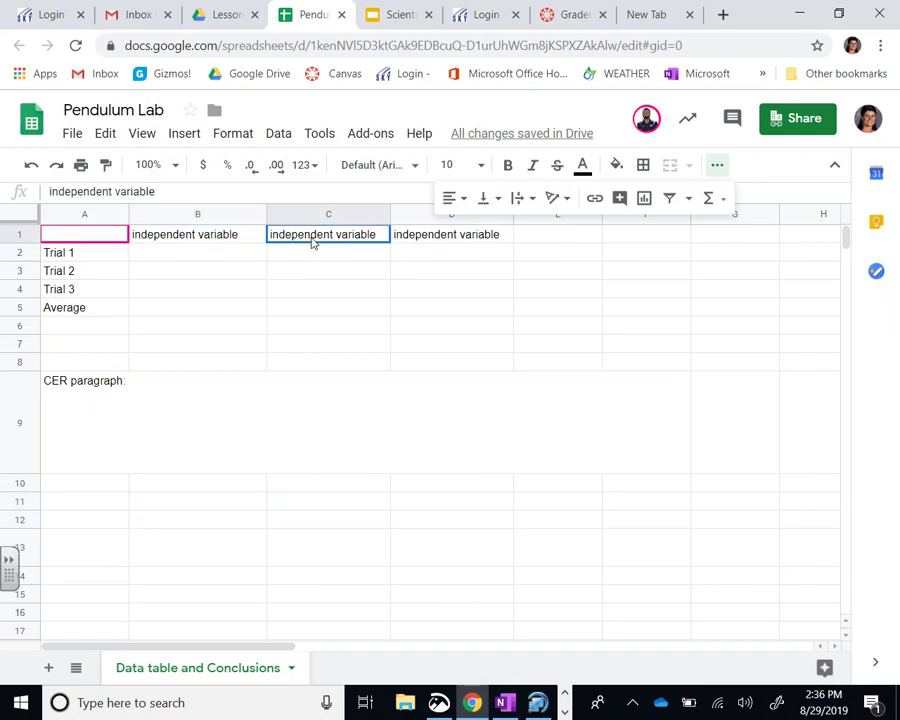
left_click(450, 236)
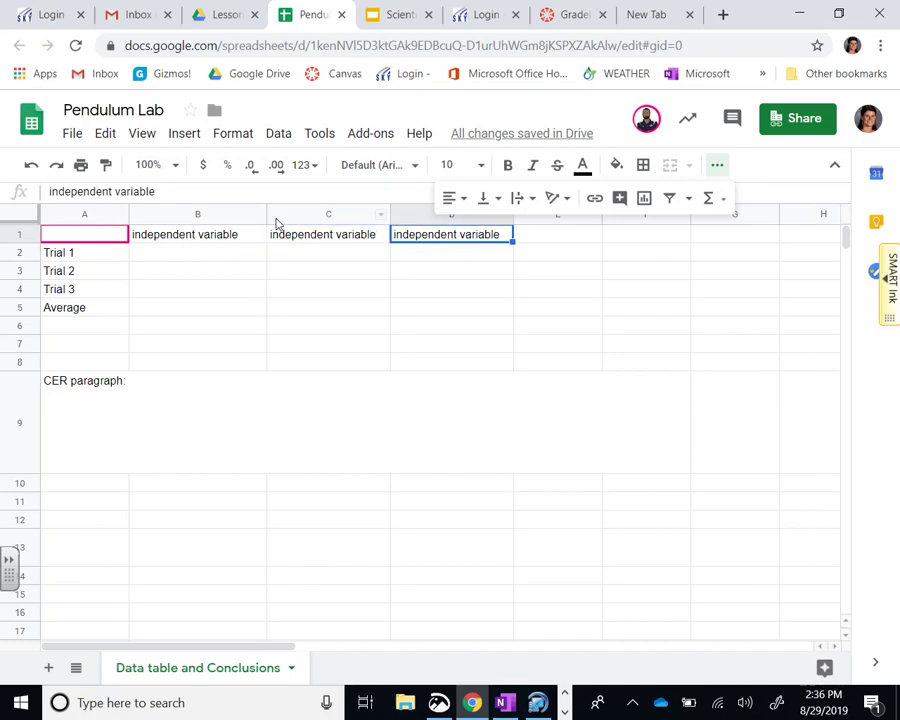
- Enter 5cm as the first independent variable header in cell B1
left_click(229, 240)
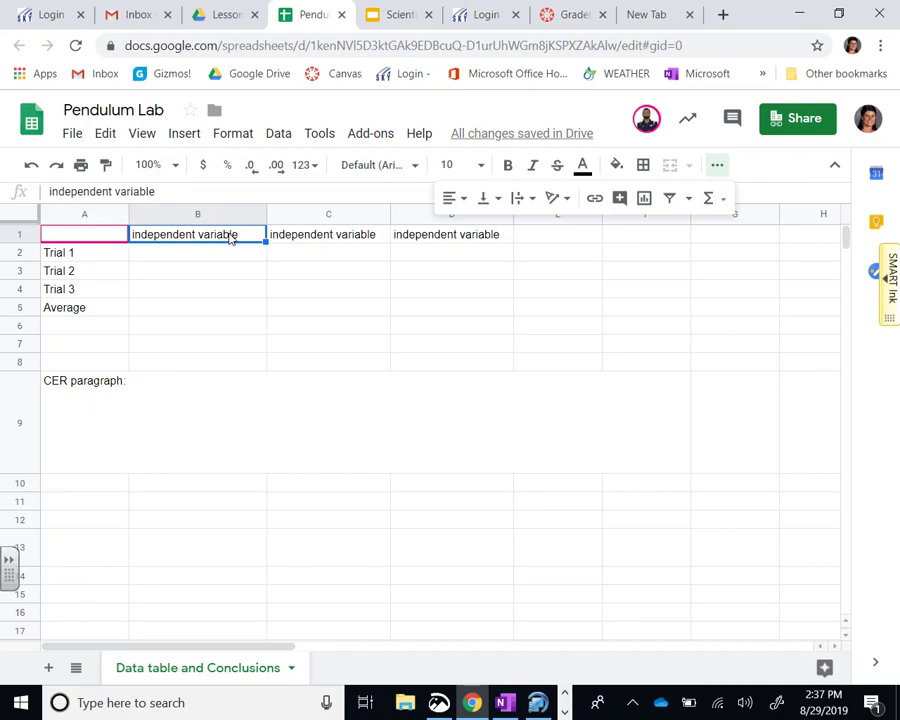
type("5cm")
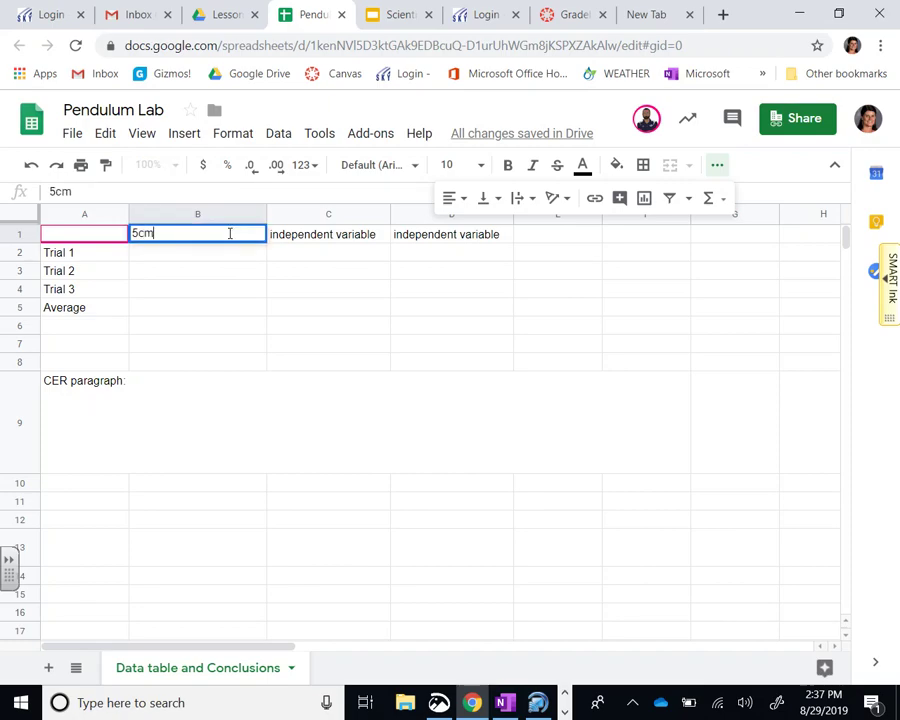
left_click(330, 238)
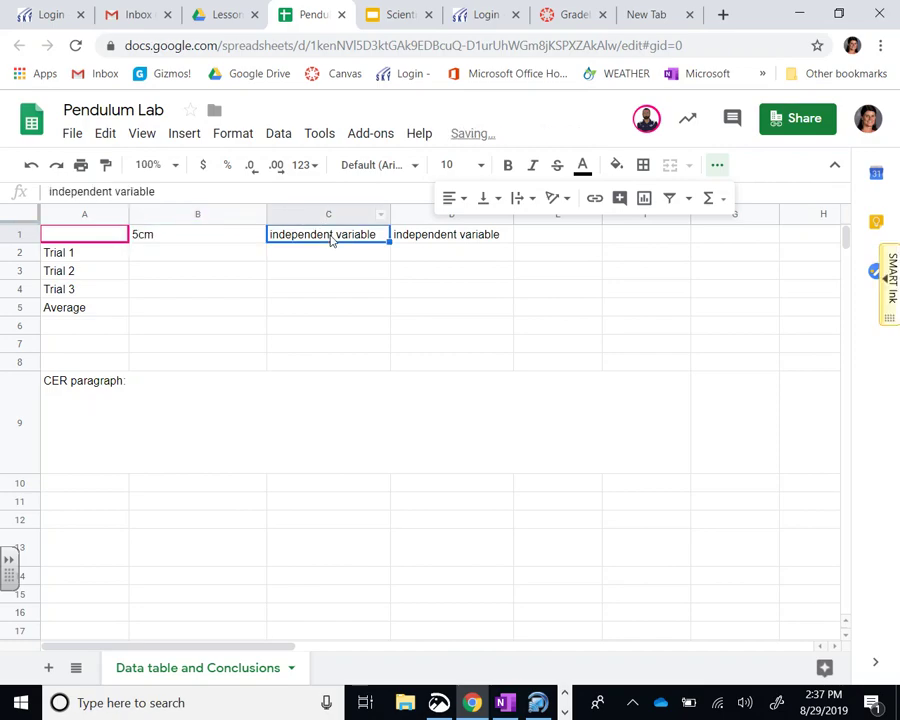
left_click(422, 236)
- Set the header in cell B1 back to "independent variable"
left_click(227, 243)
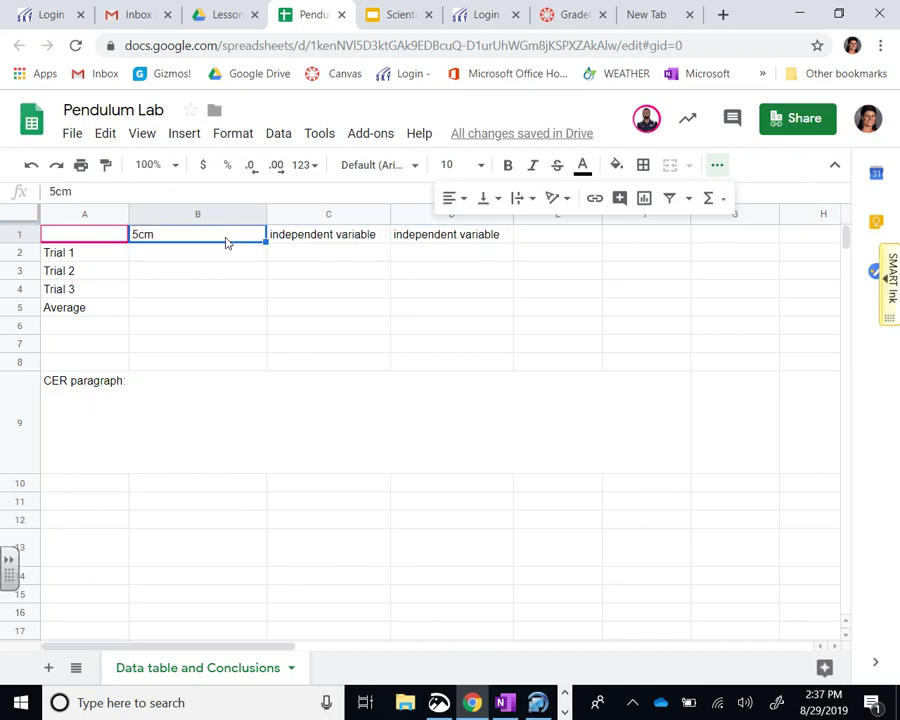
type("indepen")
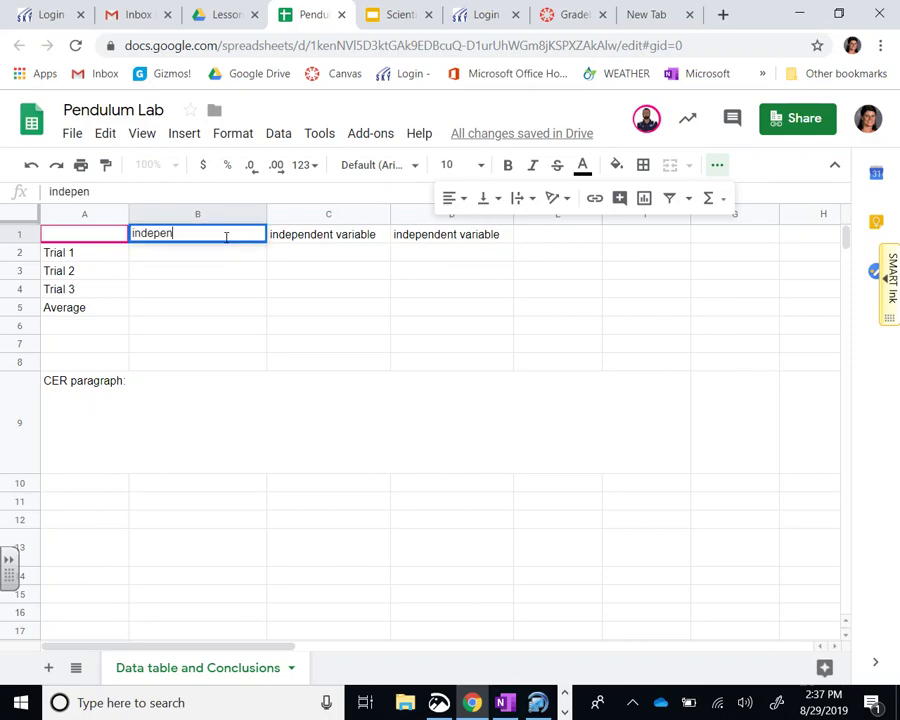
type("dent var")
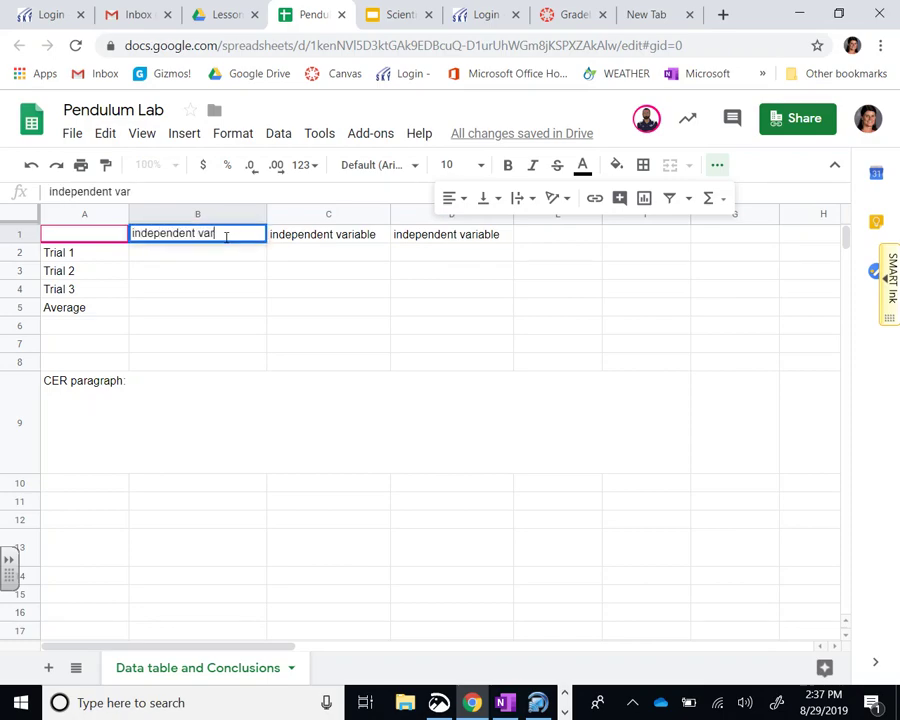
type("iable")
- Examine the empty trial and average cells and the CER paragraph cell of the data table template
left_click(199, 253)
left_click(197, 273)
left_click(192, 292)
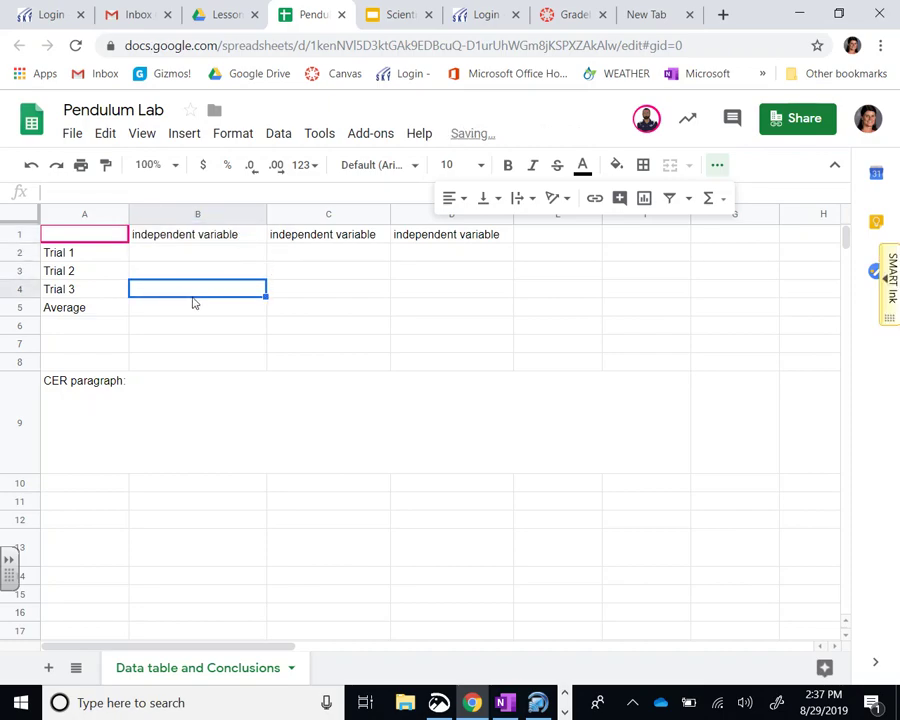
left_click(192, 314)
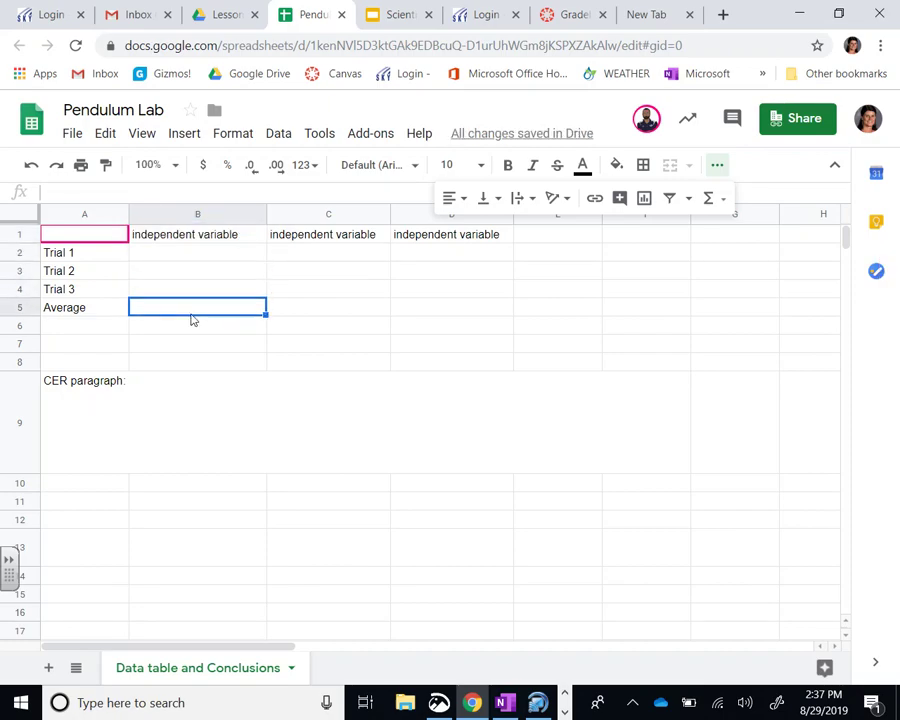
left_click(287, 240)
left_click(290, 270)
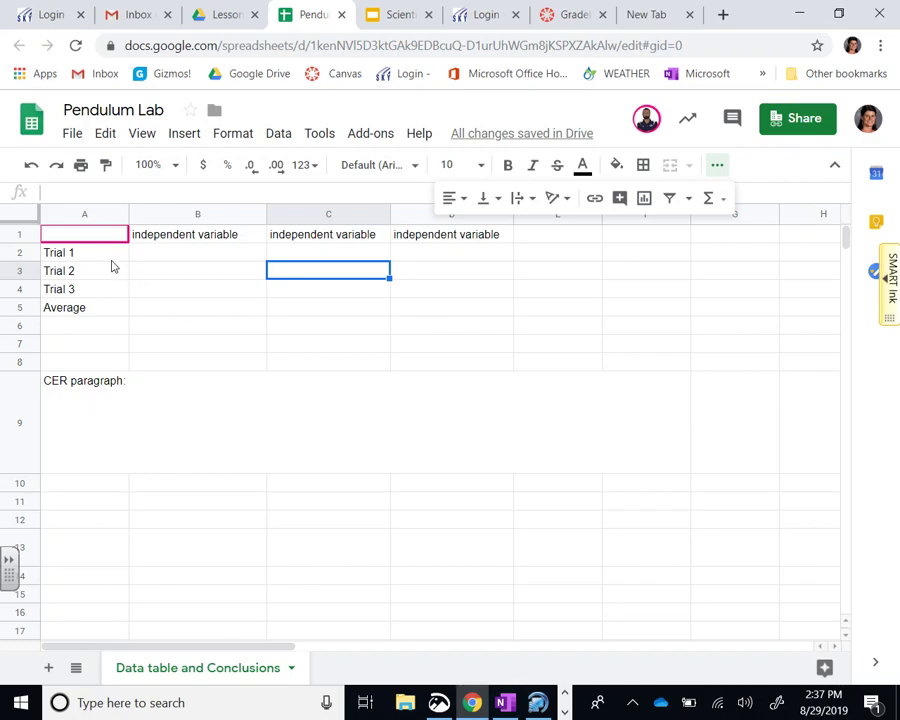
left_click(119, 406)
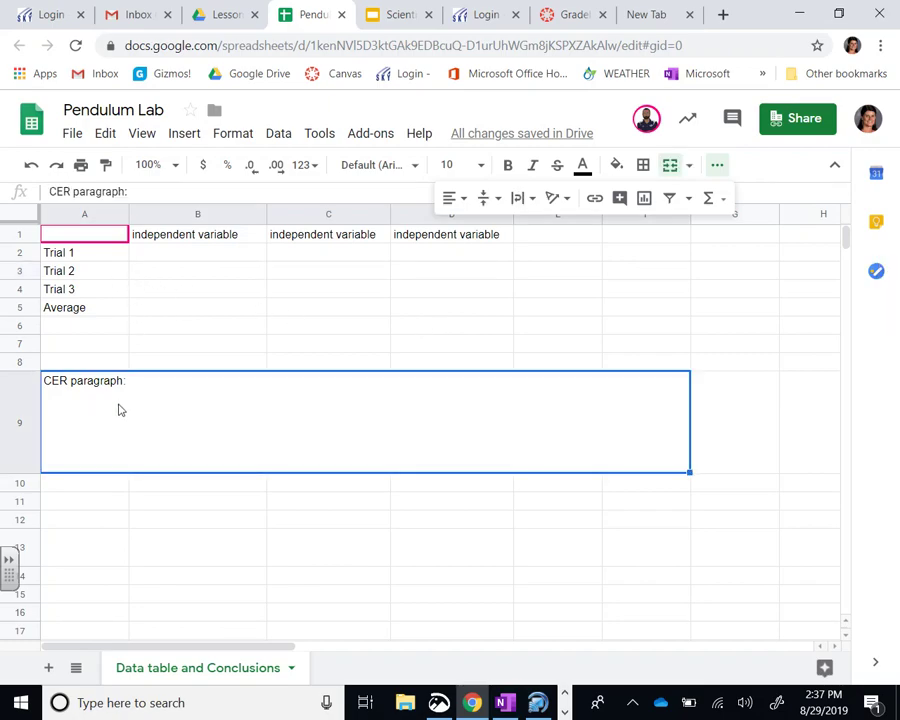
key("Return")
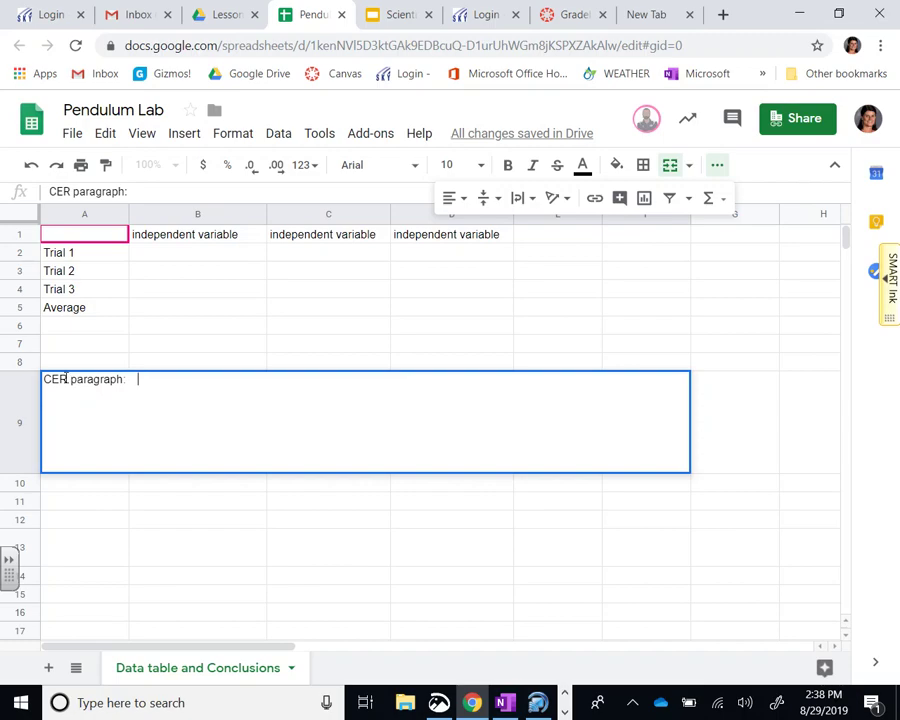
left_click_drag(57, 379, 49, 379)
left_click_drag(153, 260, 466, 346)
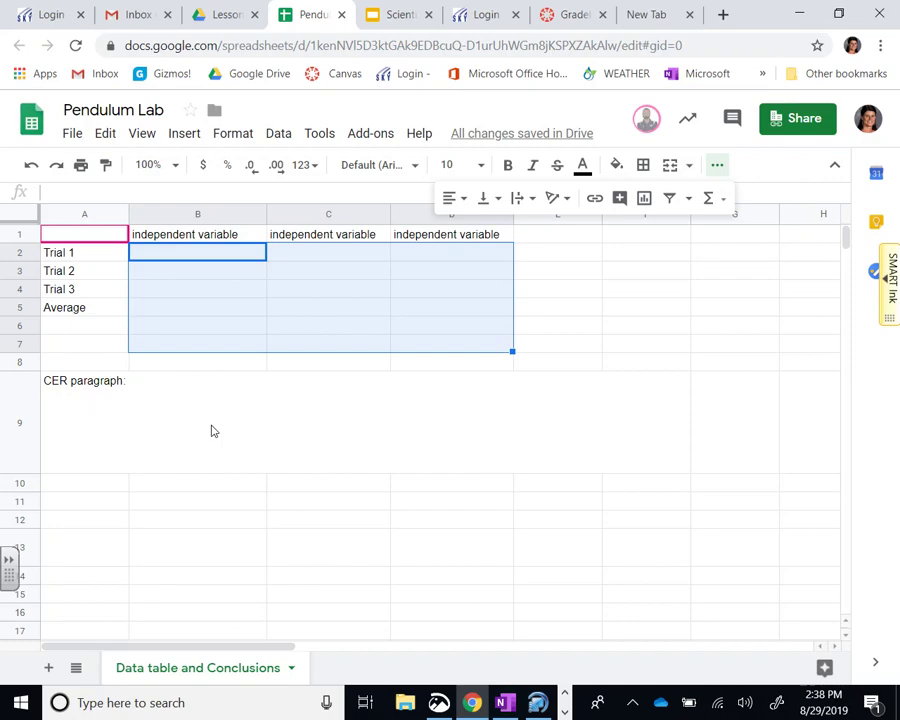
left_click(174, 307)
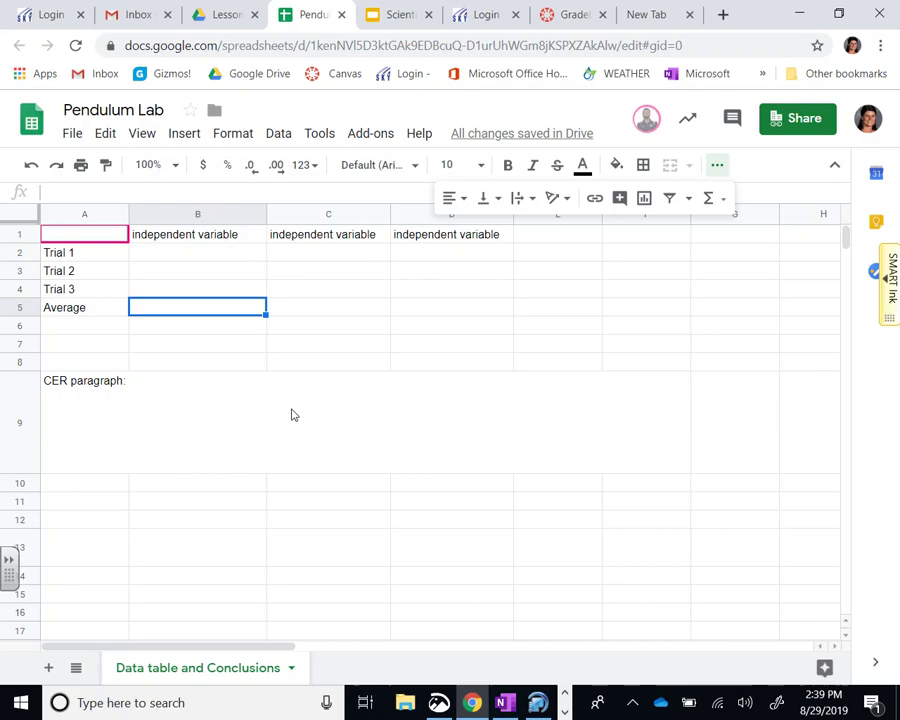
- Enter 2, 5 and 4 for Trials 1 to 3 in column B
left_click(167, 258)
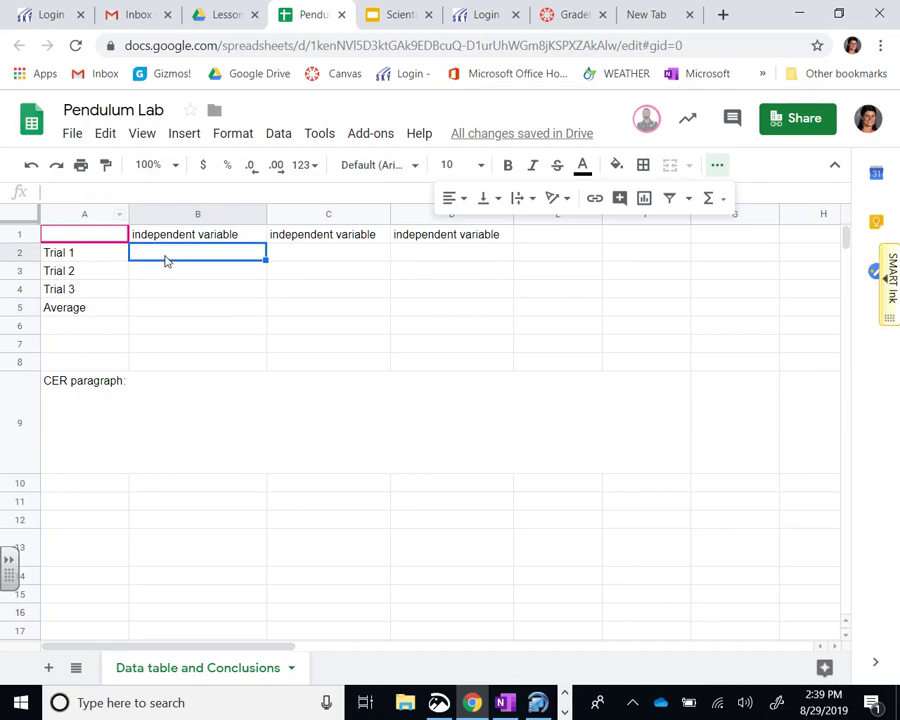
type("2")
key("Tab")
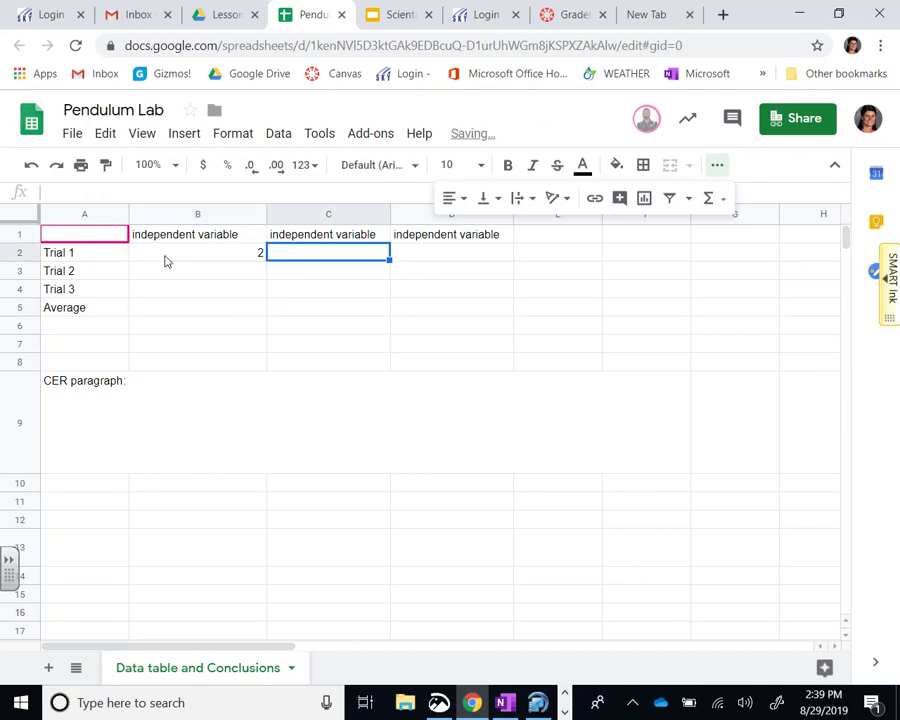
left_click(181, 276)
type("5")
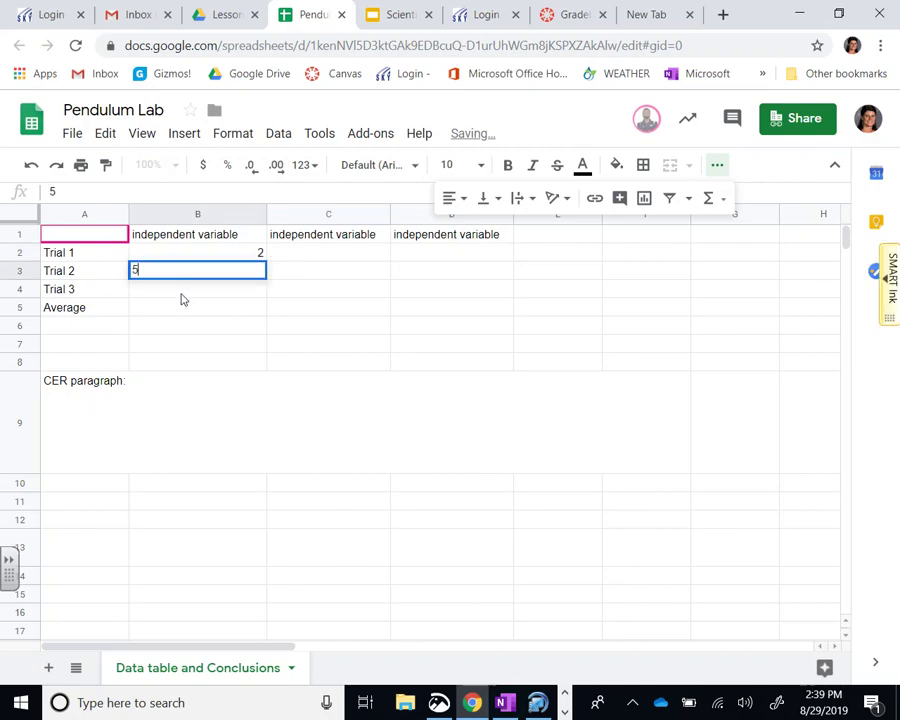
key("Return")
type("4")
- Enter 5 for Trials 1 to 3 and for the Average in column C
left_click(366, 258)
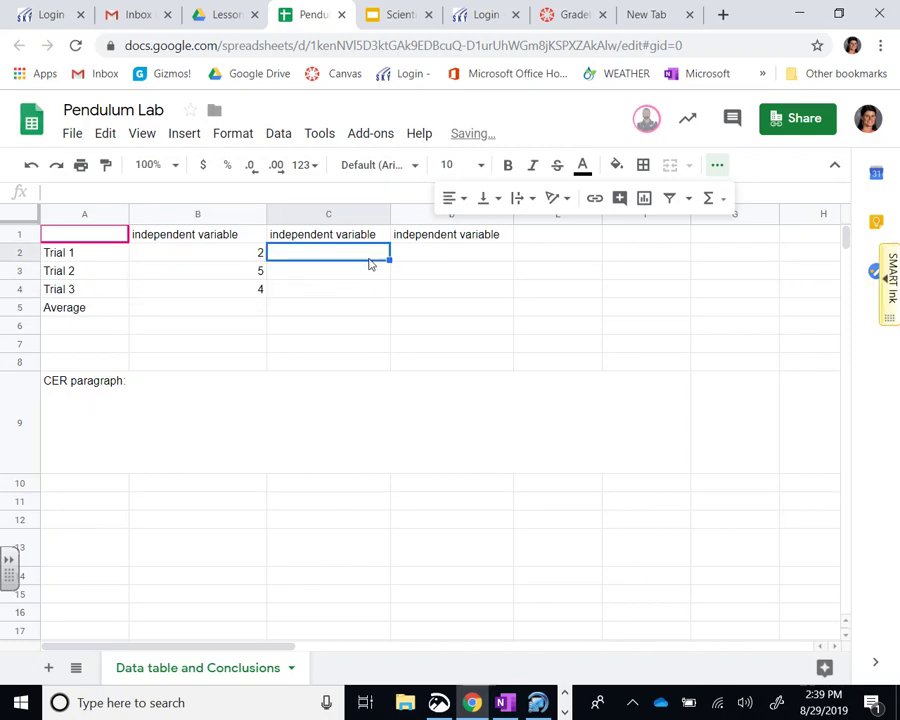
type("5")
key("Return")
type("5")
left_click(348, 300)
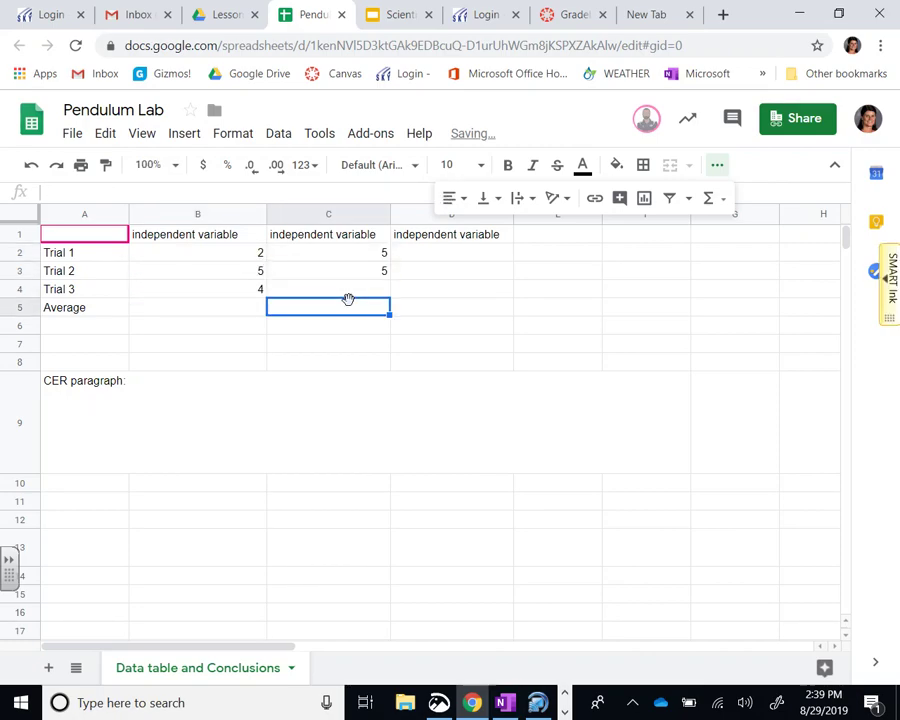
type("5")
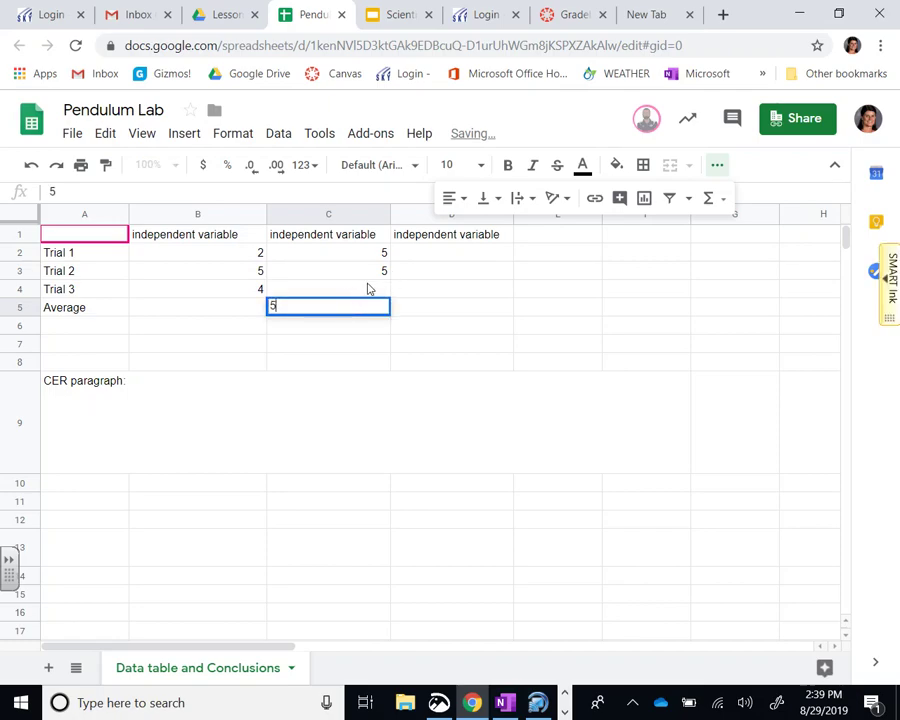
left_click(367, 289)
type("5")
- Enter 7 for each of Trials 1 to 3 in column D
left_click(440, 260)
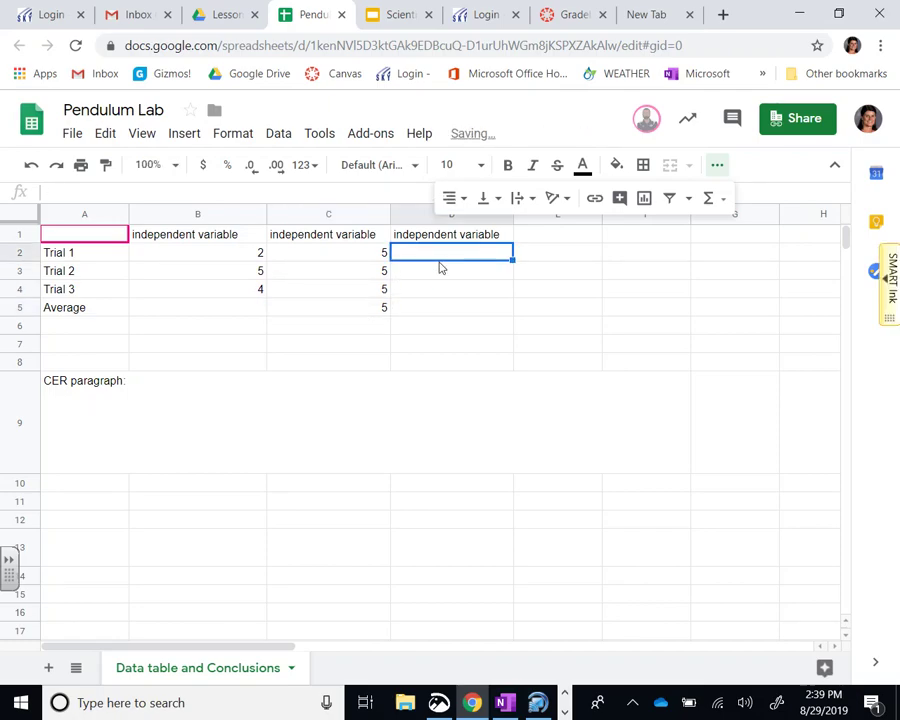
type("7")
key("Return")
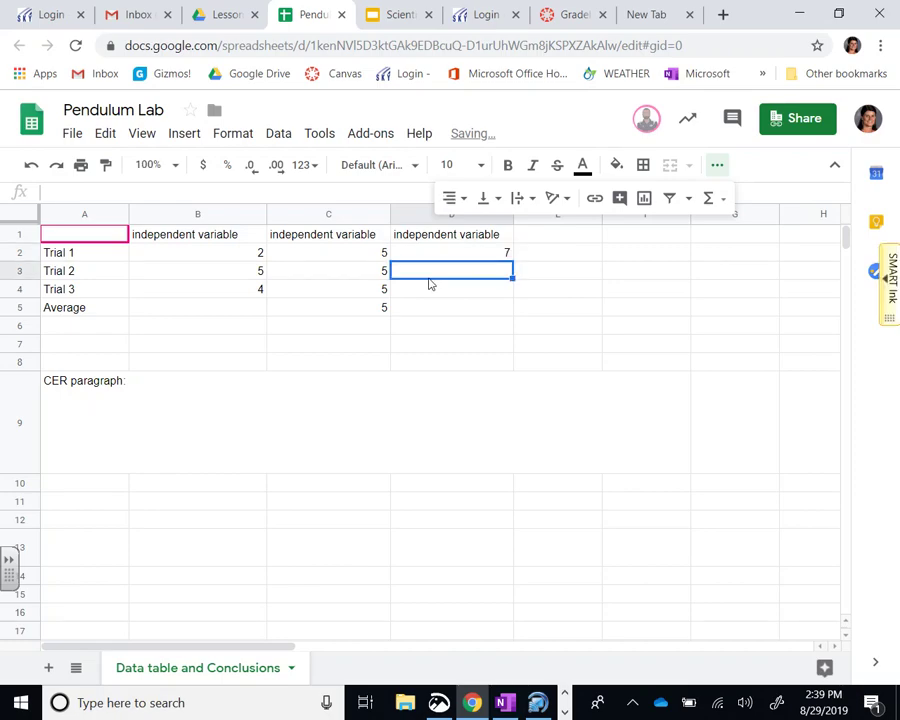
type("7")
key("Return")
type("7")
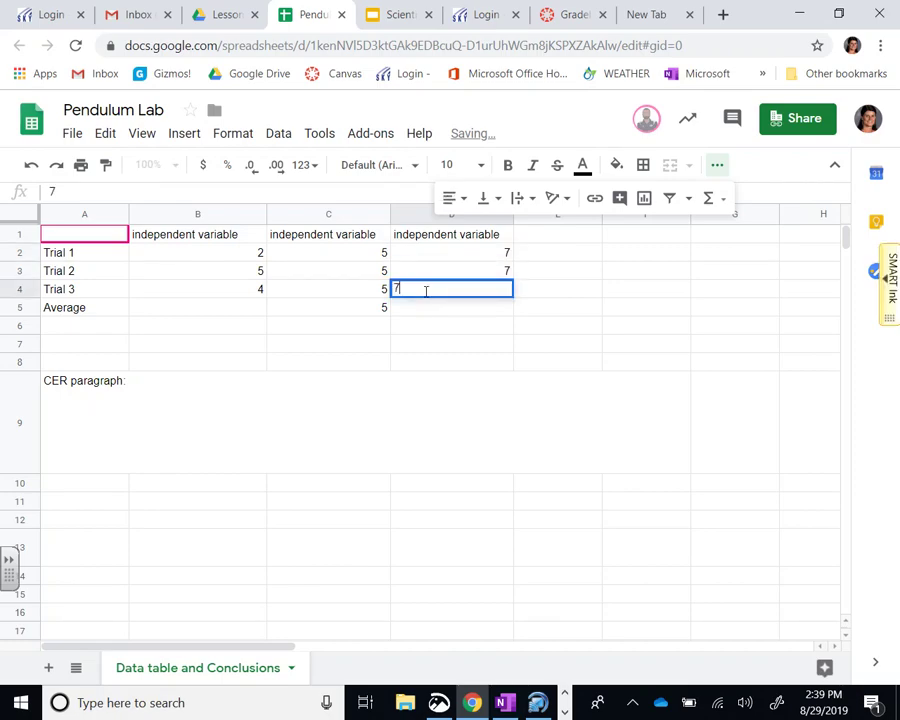
- Replace the three independent variable headers in B1:D1 with 5 cm, 10 cm and 20 cm
left_click(231, 239)
type("5 cm")
key("Tab")
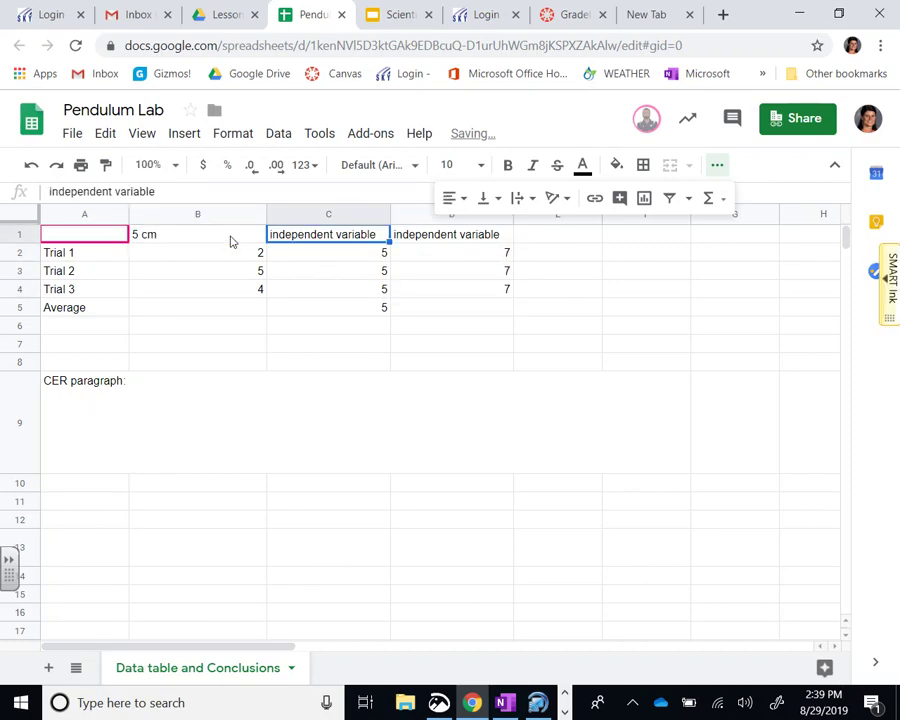
type("10 cm")
key("Tab")
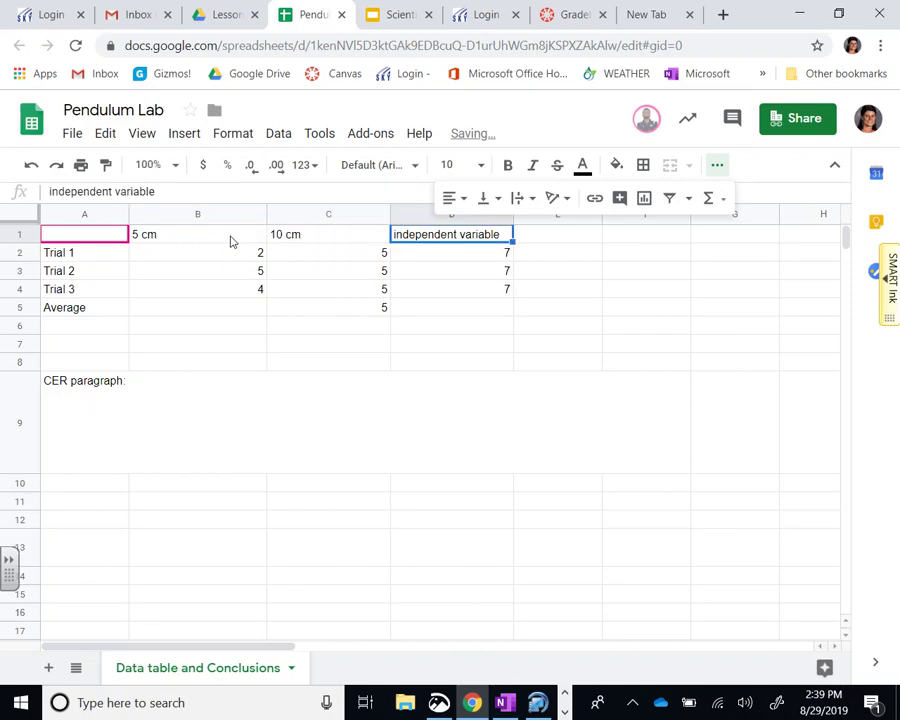
type("1")
key("BackSpace")
type("20 cm")
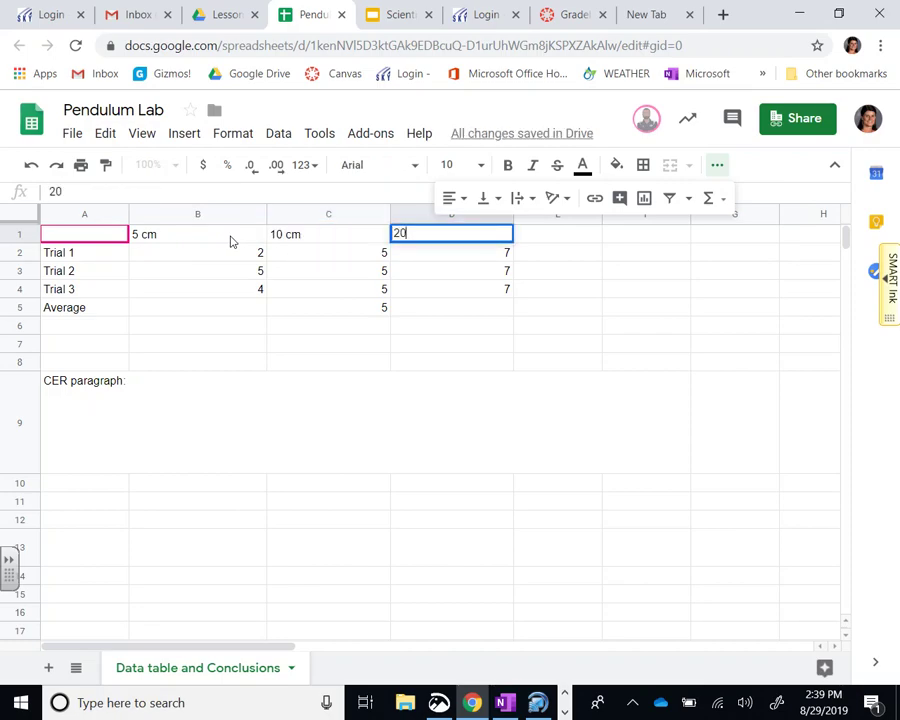
left_click(273, 543)
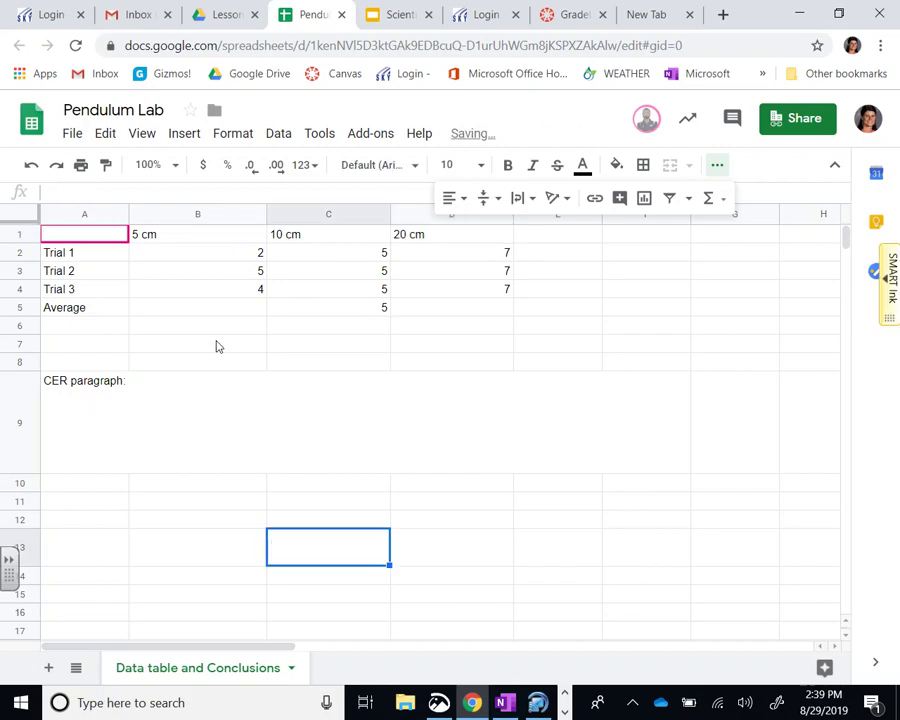
- Insert a chart from the headers and Trial 1 to 3 data in A1:D4, leaving out the Average row
left_click_drag(112, 236, 411, 321)
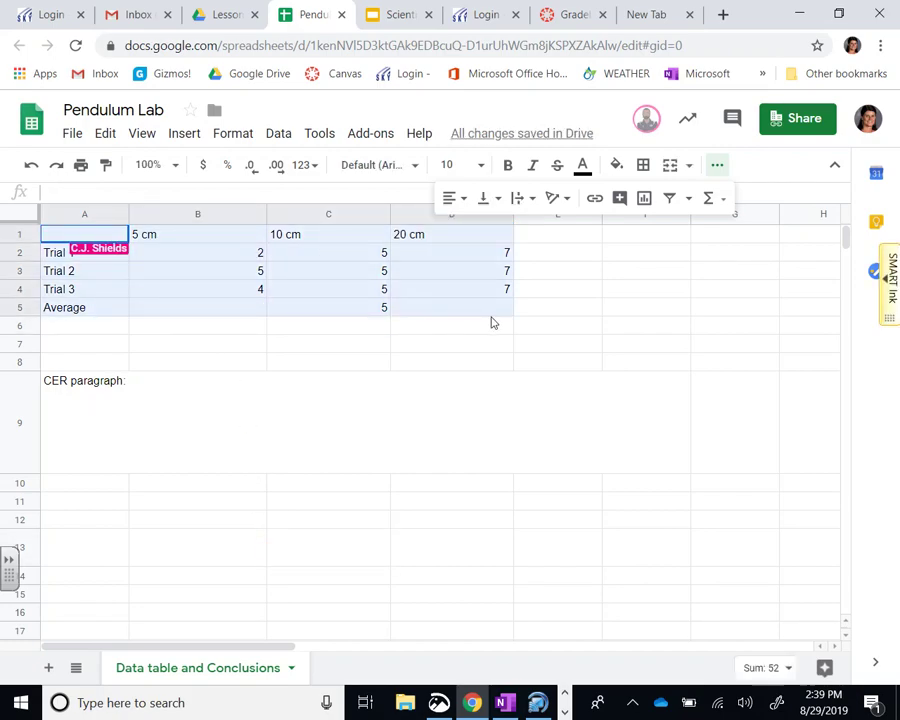
left_click_drag(492, 322, 510, 289)
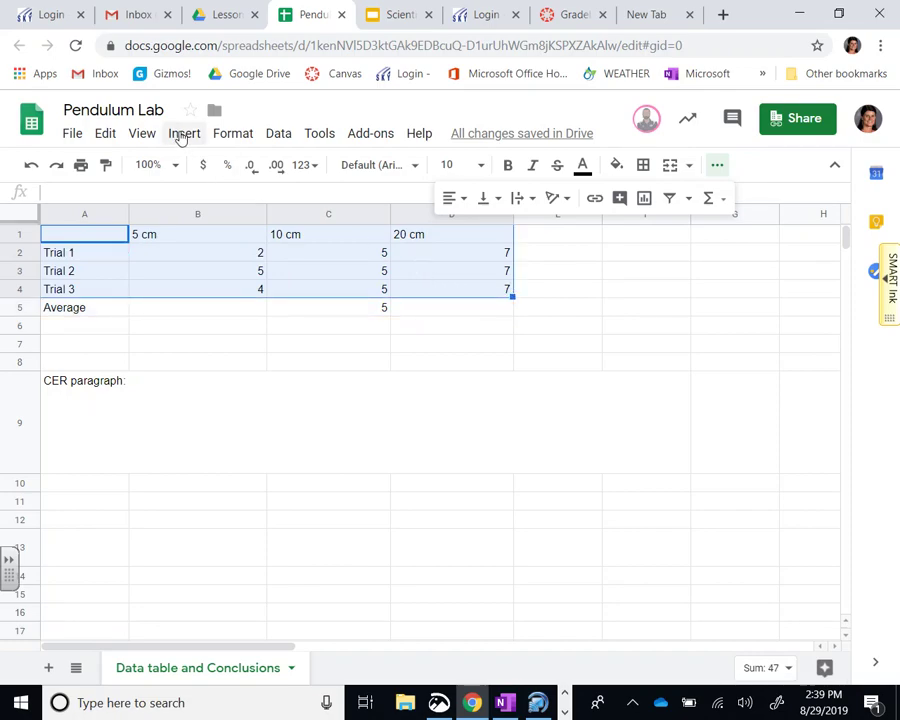
left_click(181, 135)
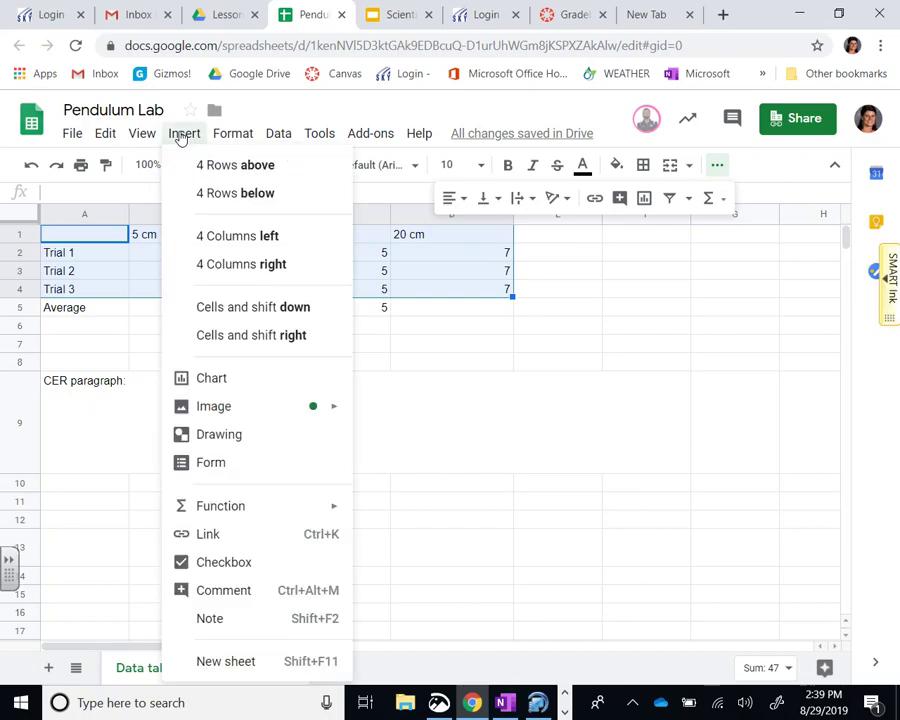
left_click(208, 380)
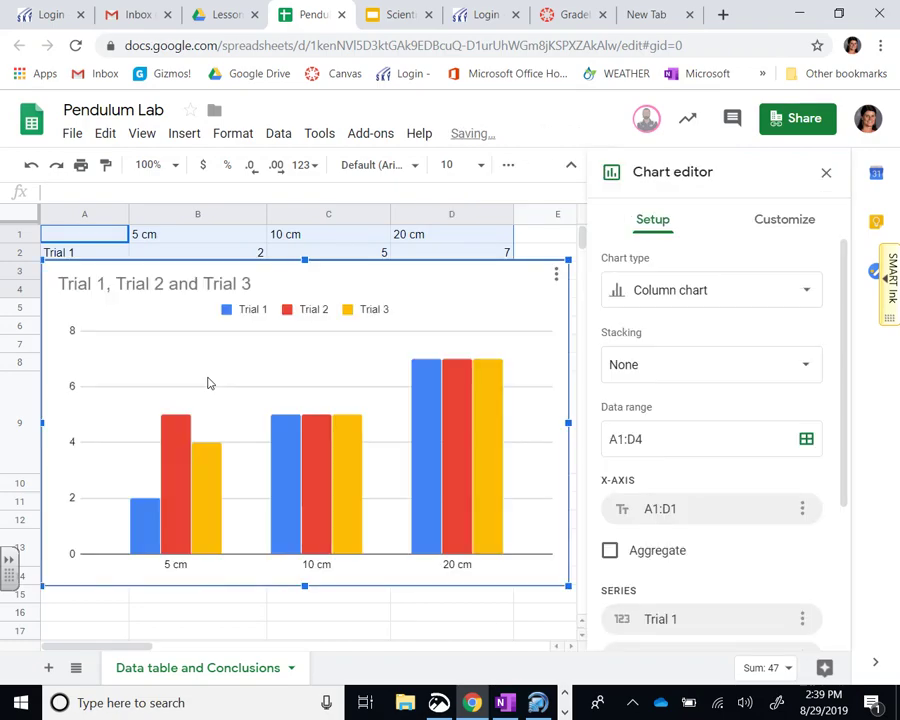
- Move the column chart to its own sheet and open it for editing there
left_click(557, 279)
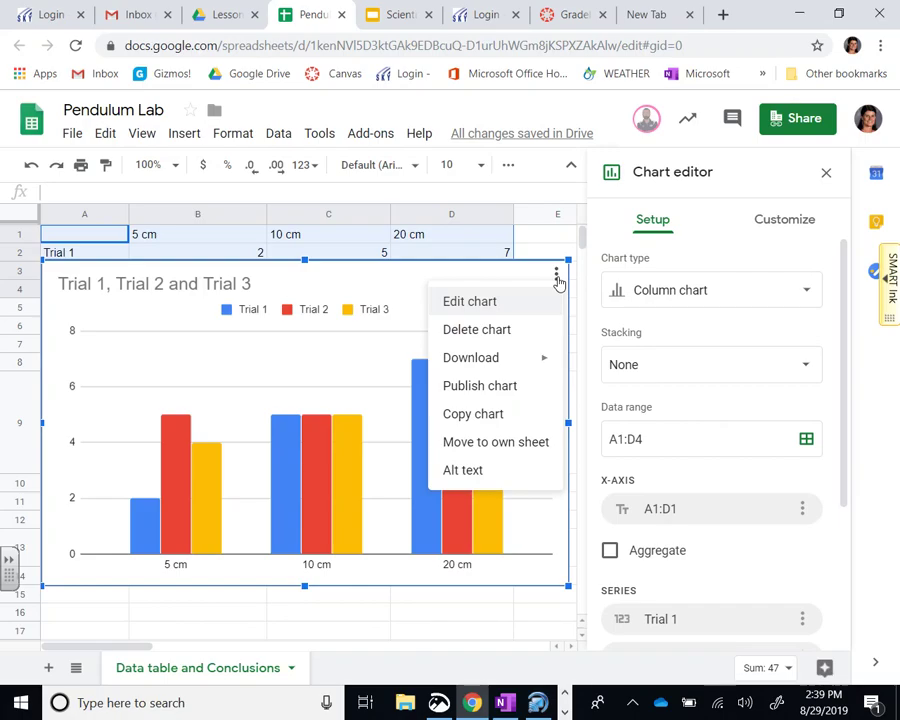
left_click(477, 448)
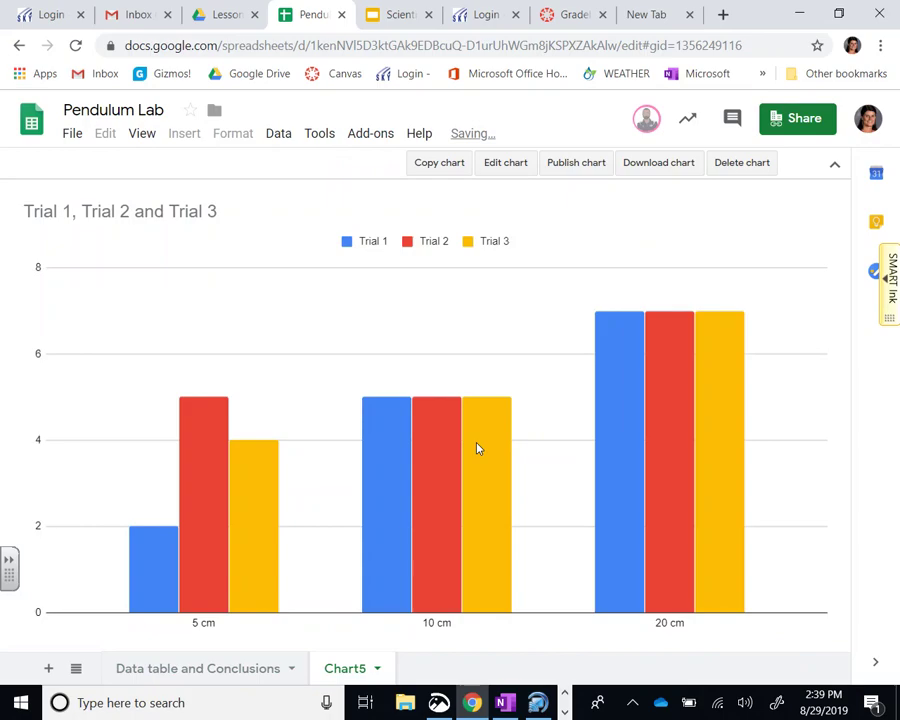
left_click(506, 163)
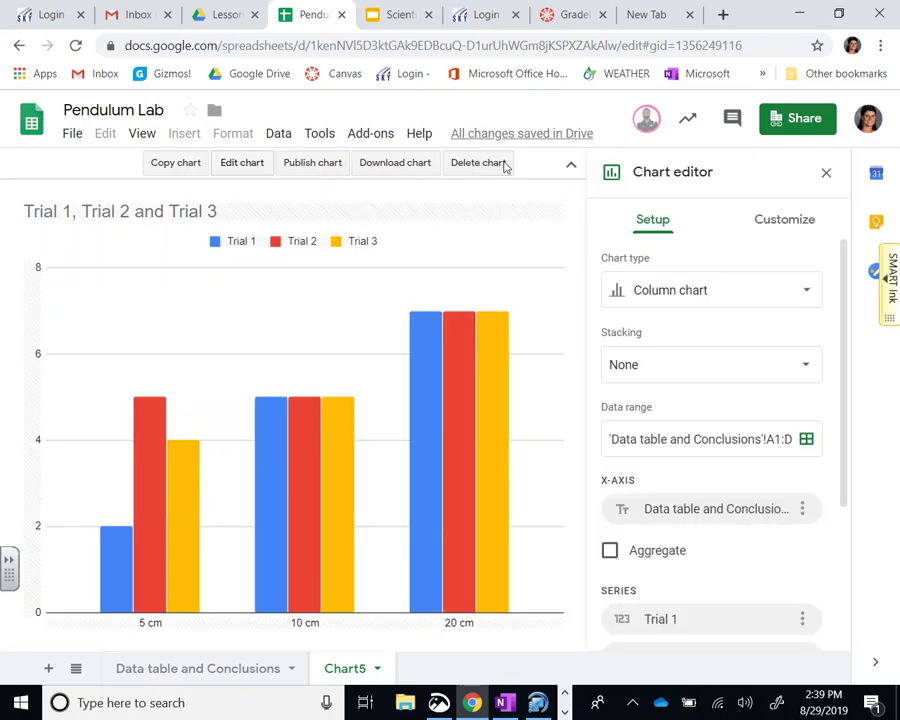
- Look through the available chart types for the trial data, keeping the column chart
left_click(642, 298)
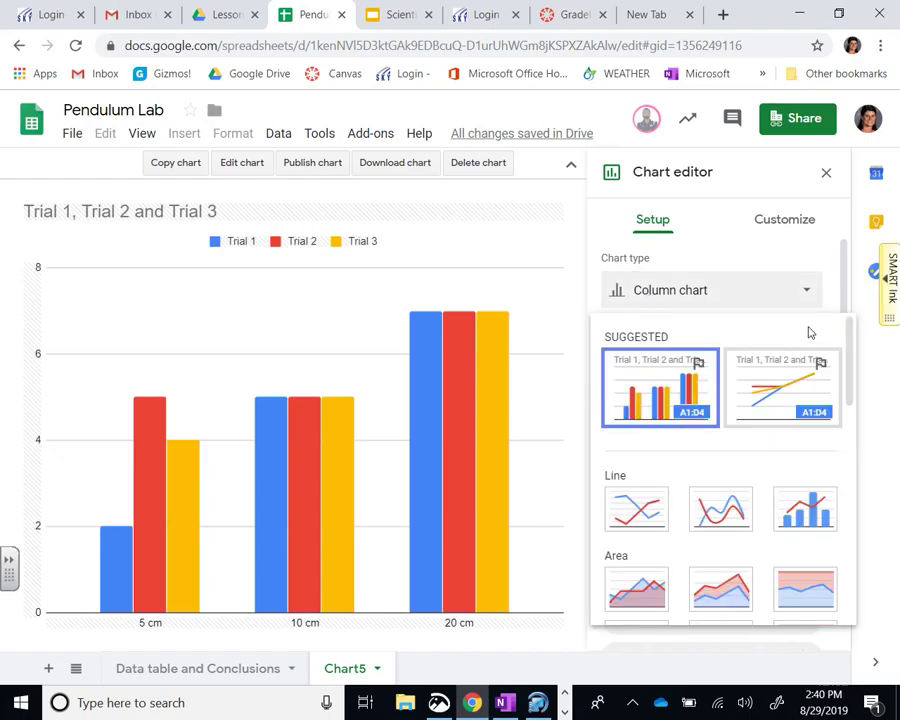
left_click_drag(850, 342, 829, 407)
scroll(829, 407, "down", 3)
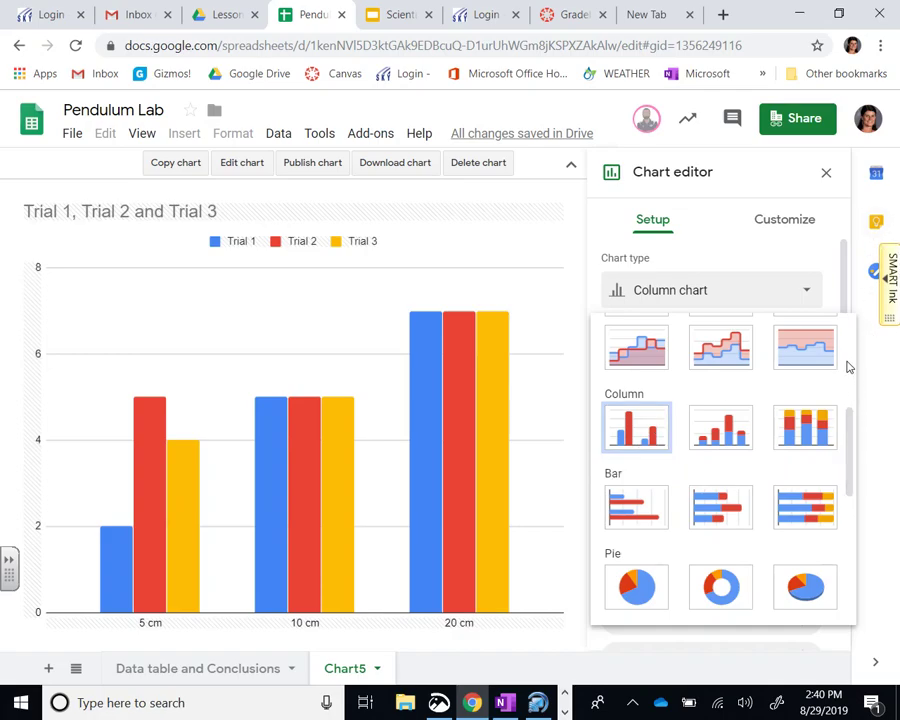
left_click(755, 292)
- Compare the chart layouts with Switch rows / columns off and on, leaving the option enabled
scroll(737, 428, "down", 3)
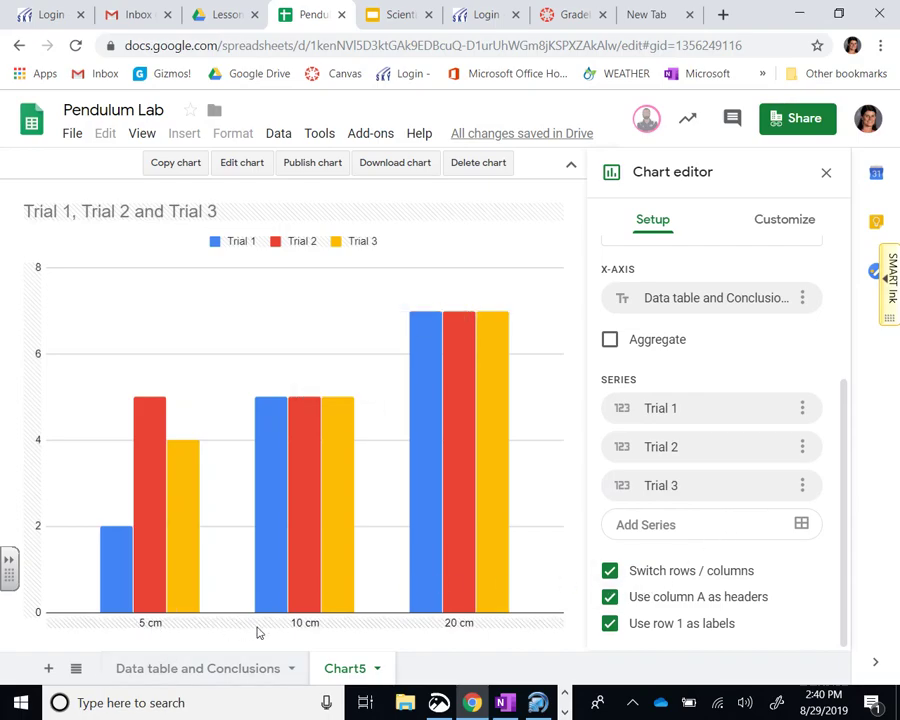
left_click(610, 571)
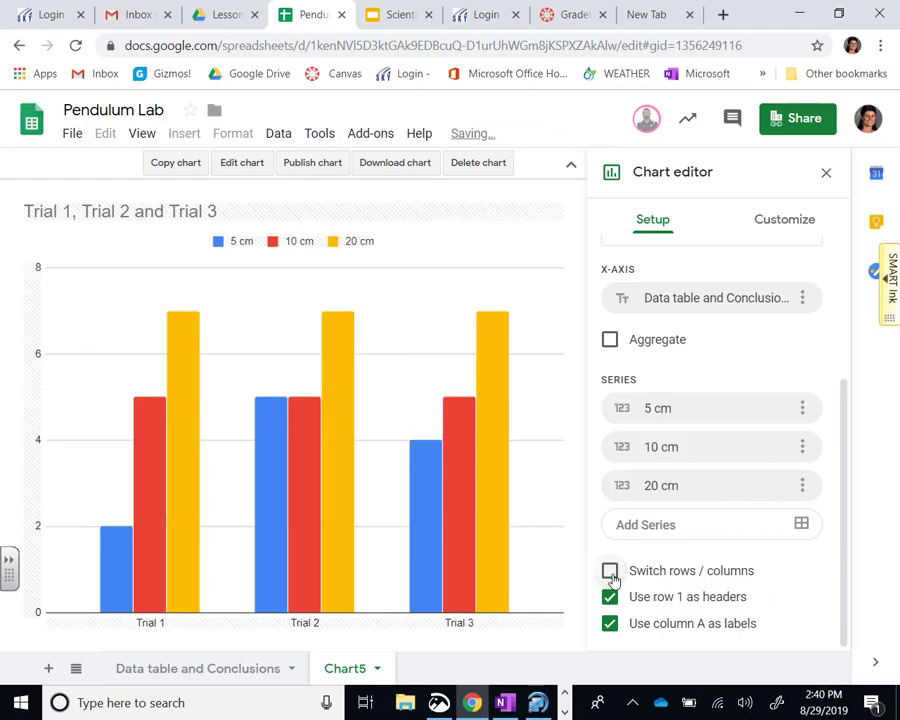
left_click(610, 572)
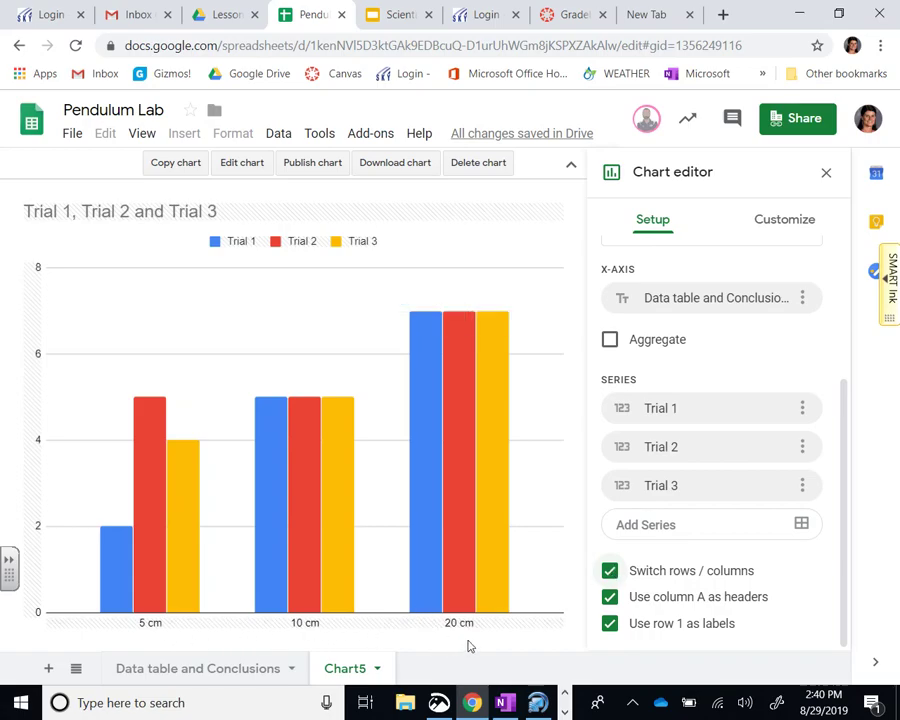
left_click(612, 572)
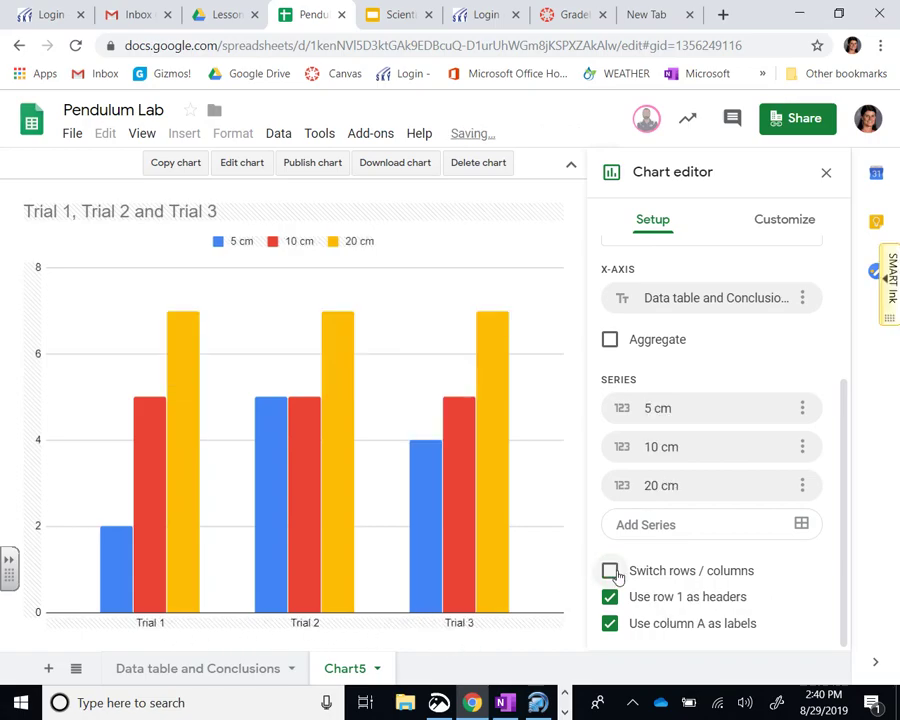
left_click(611, 572)
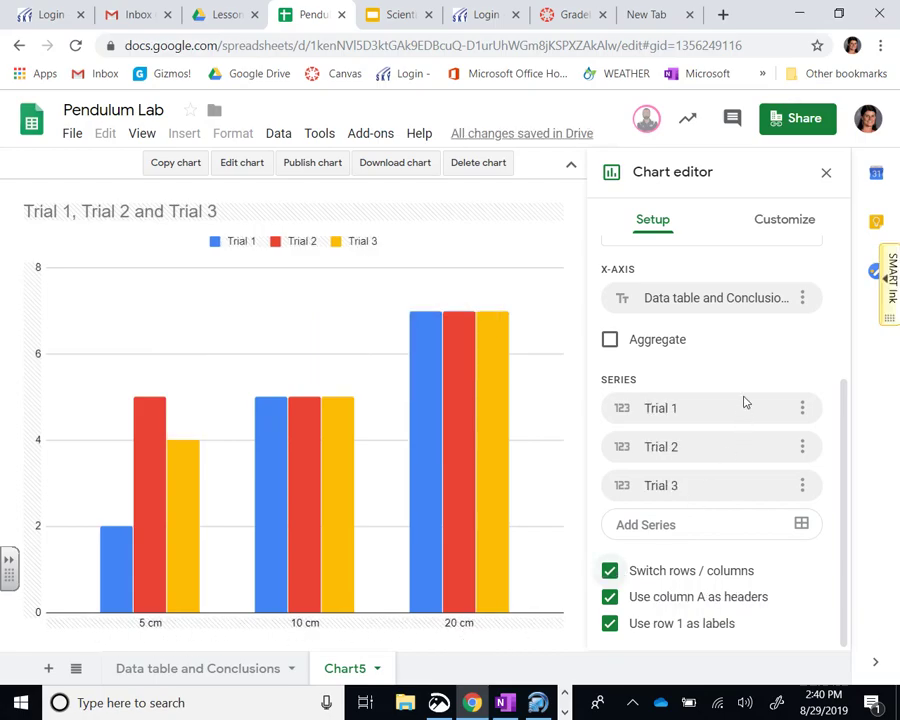
- Replace the chart title with "Scientific Question="
left_click(788, 226)
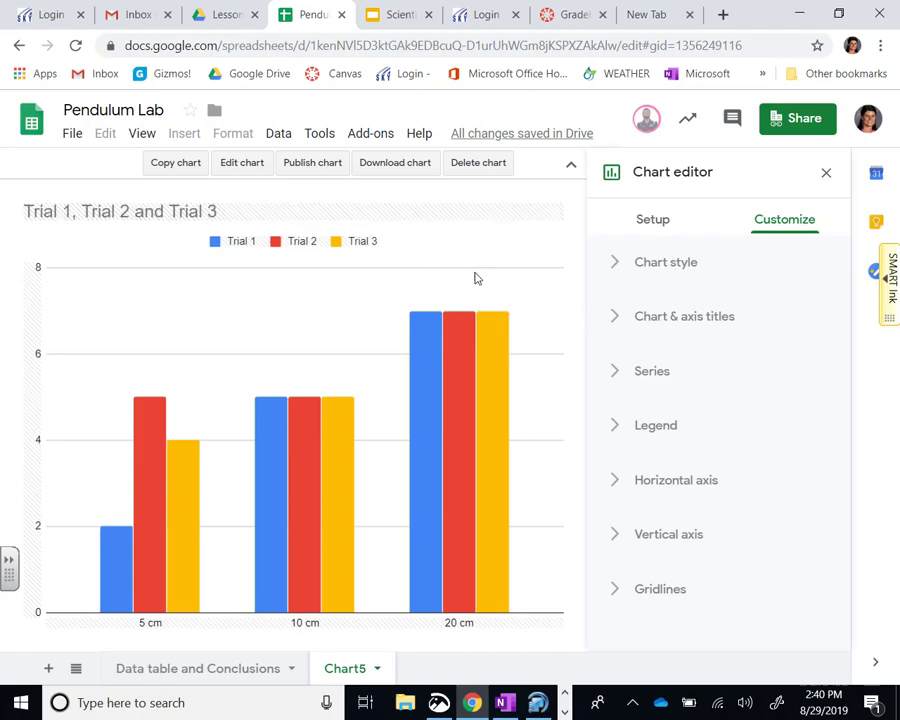
left_click(609, 324)
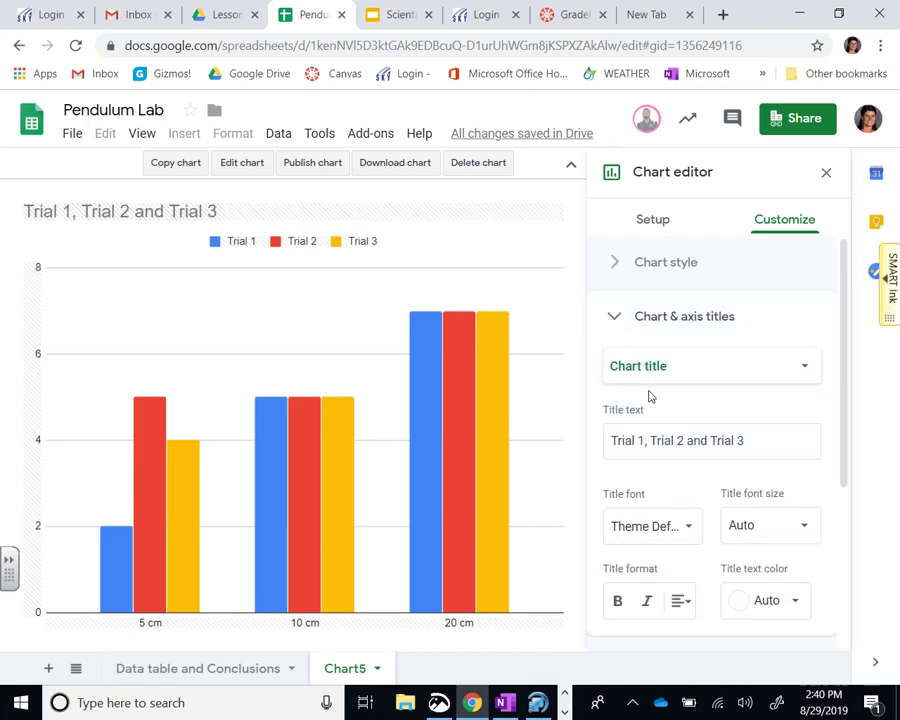
left_click_drag(606, 440, 758, 448)
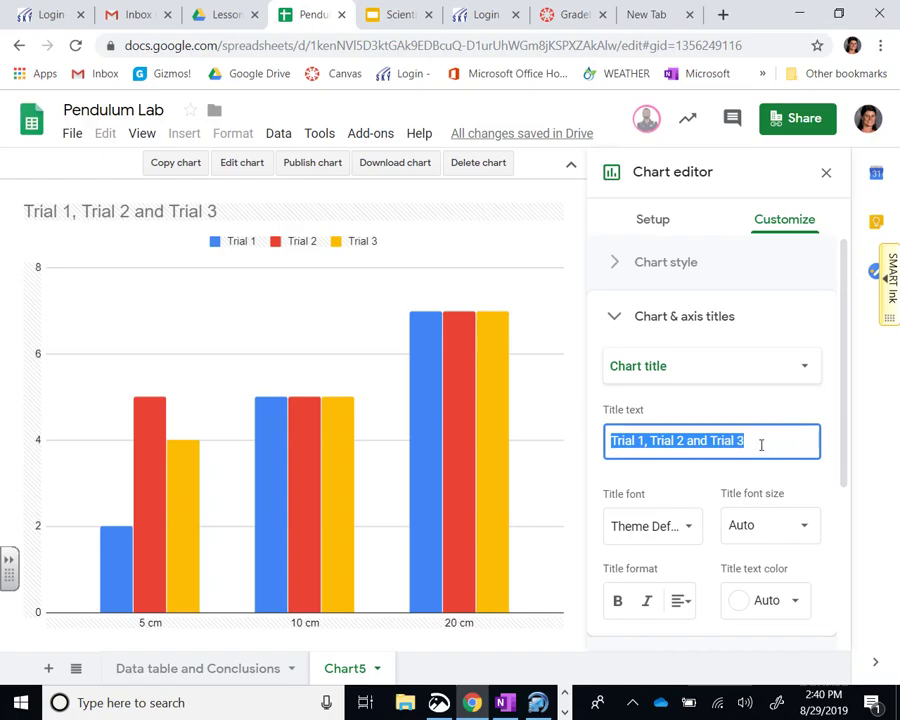
type("Sc")
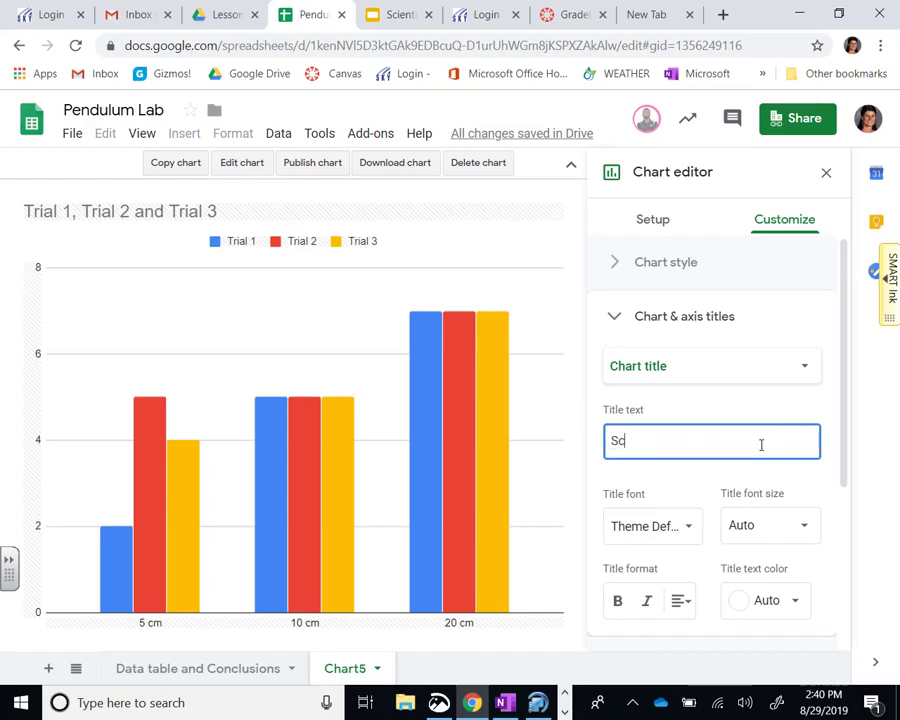
type("ientific Question=")
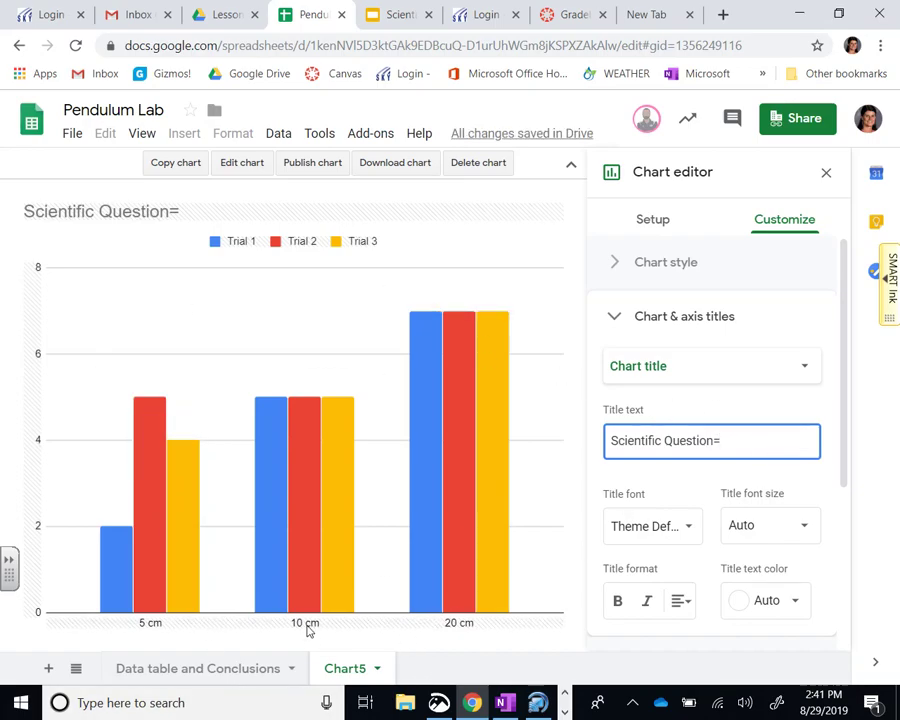
- Set the horizontal axis title to "Trials measuring different lengths of string"
left_click(745, 365)
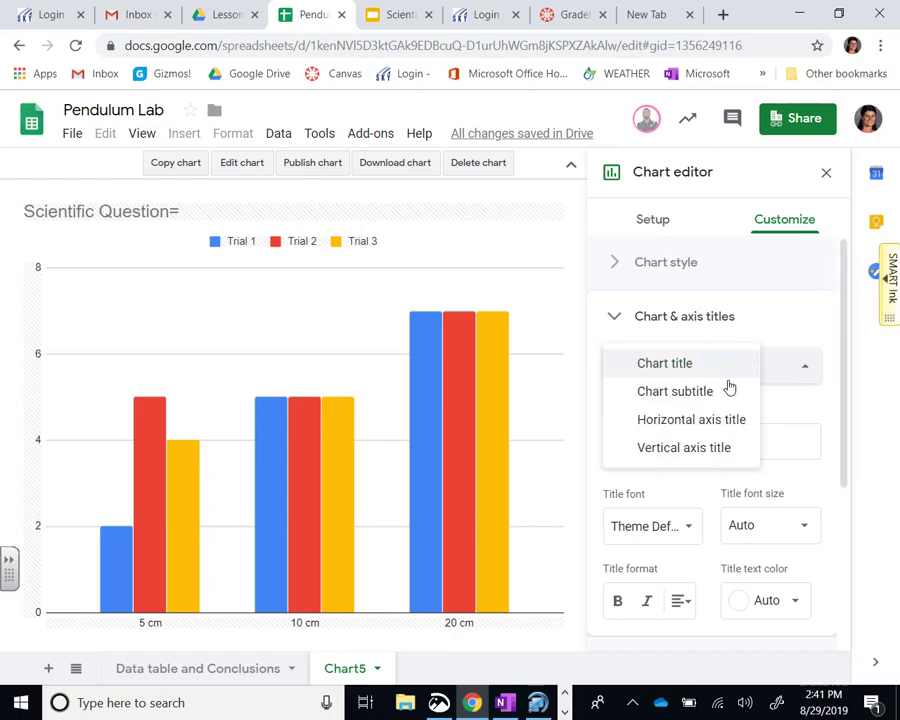
left_click(705, 428)
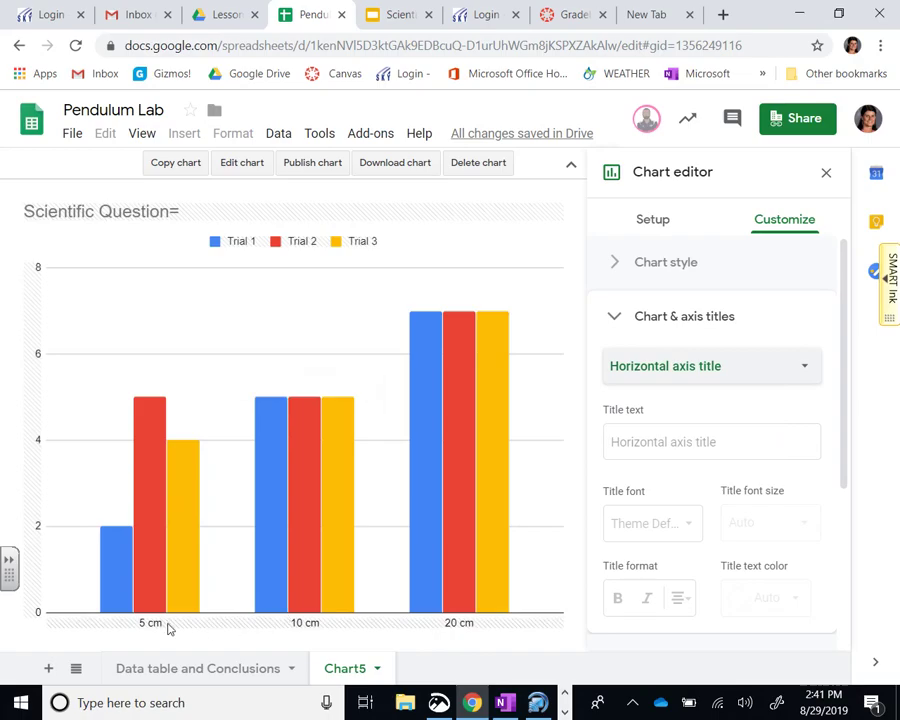
left_click(648, 443)
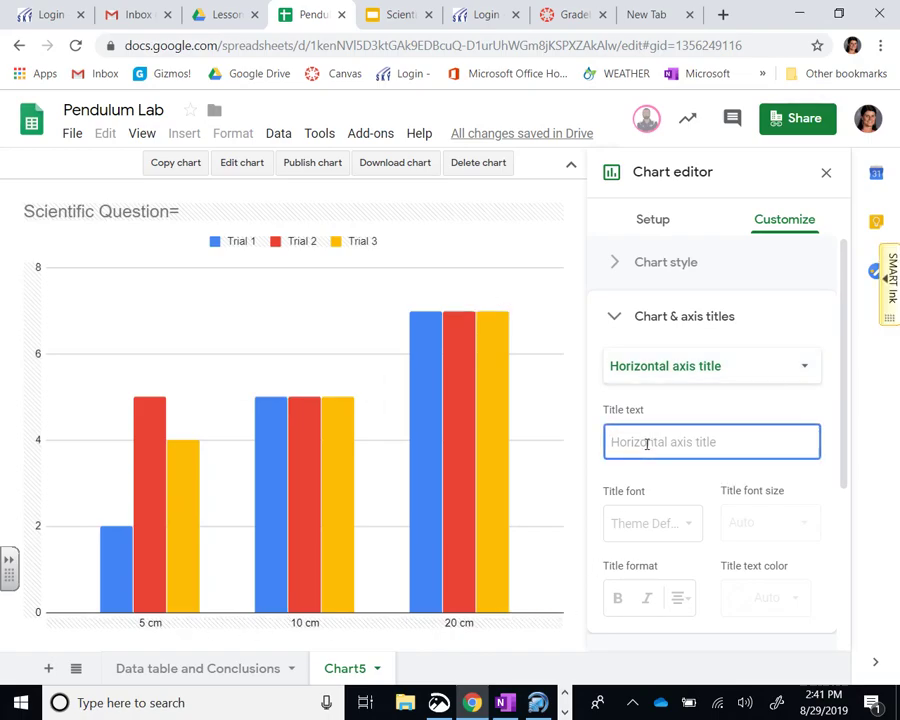
type("Tr")
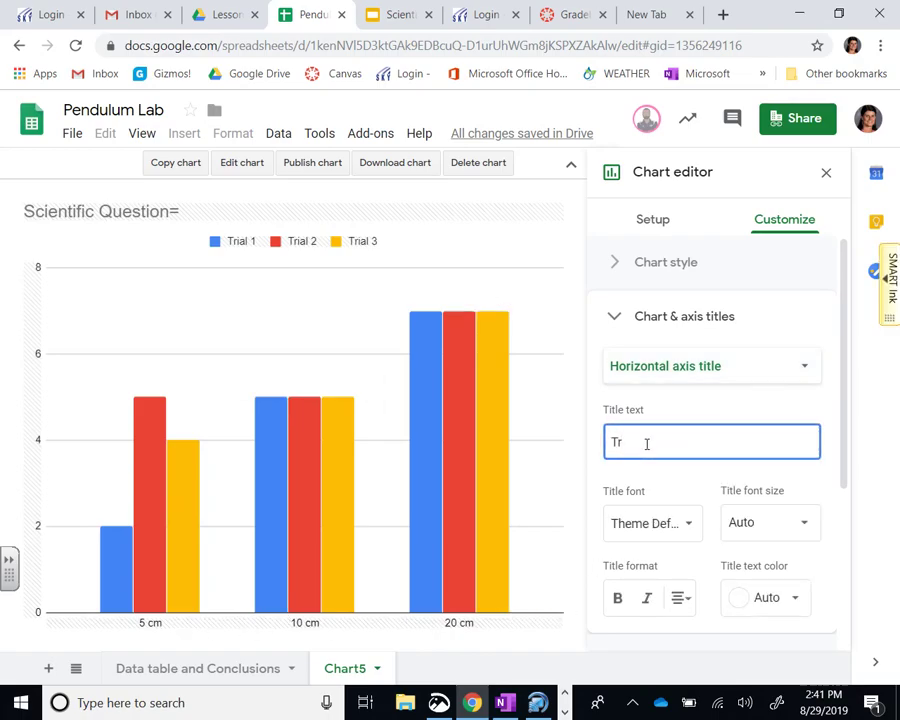
type("ial")
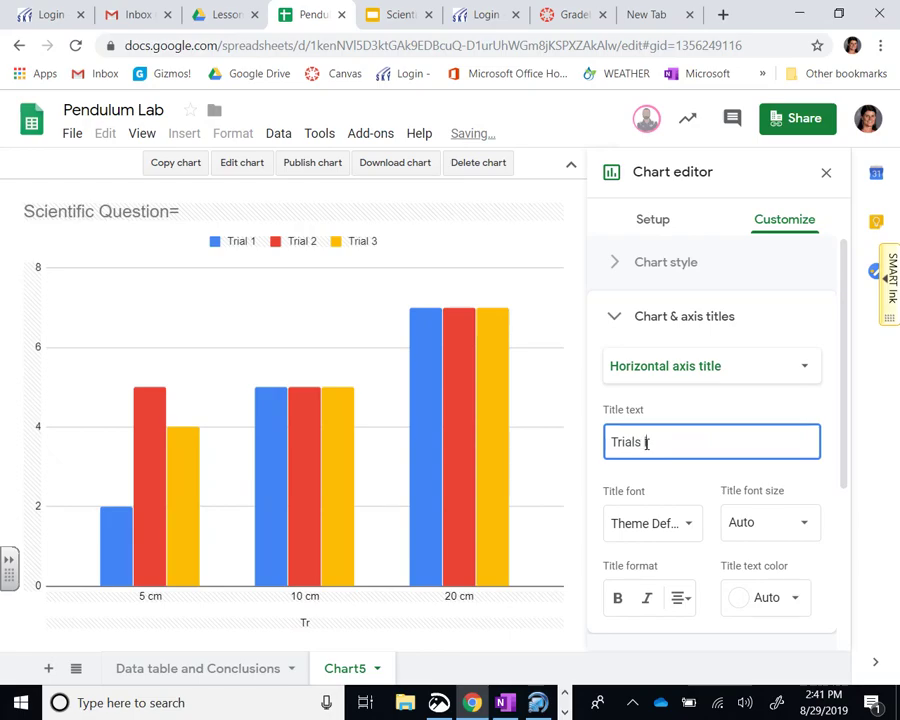
type("s measuring")
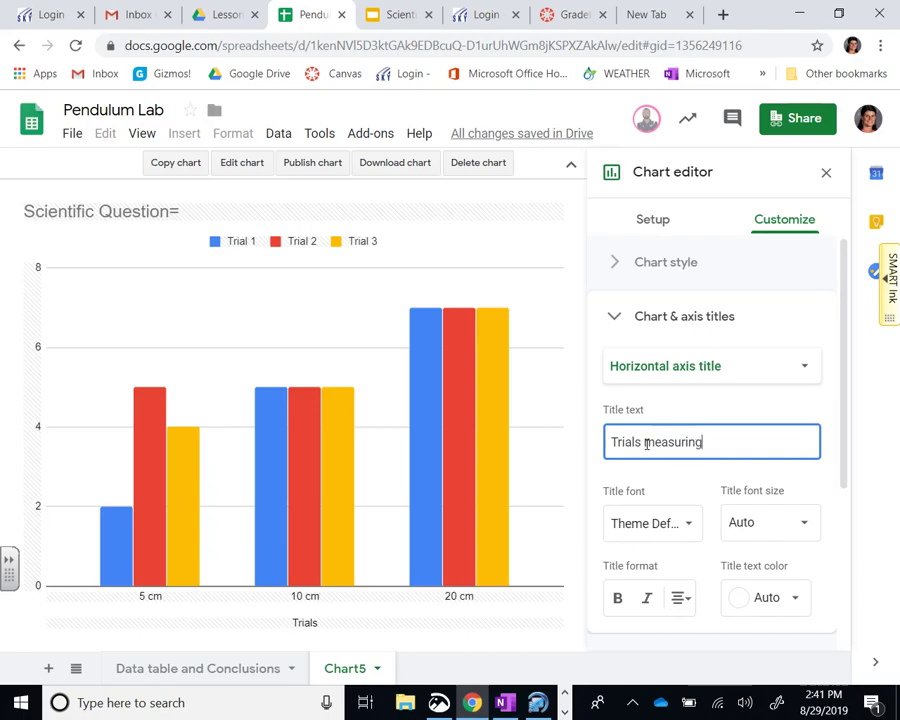
type(" different len")
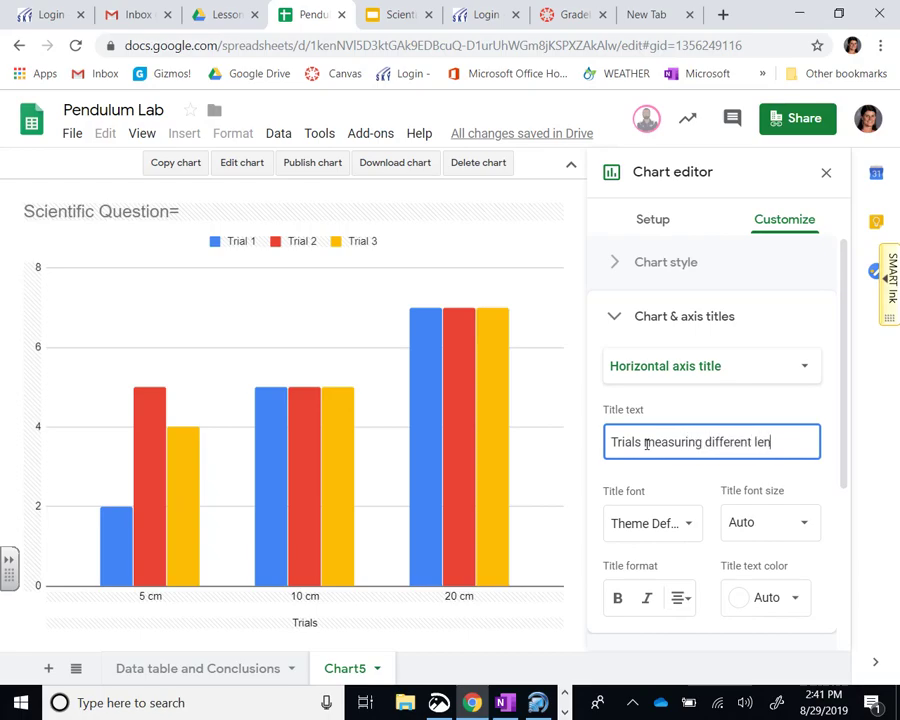
type("gths of string")
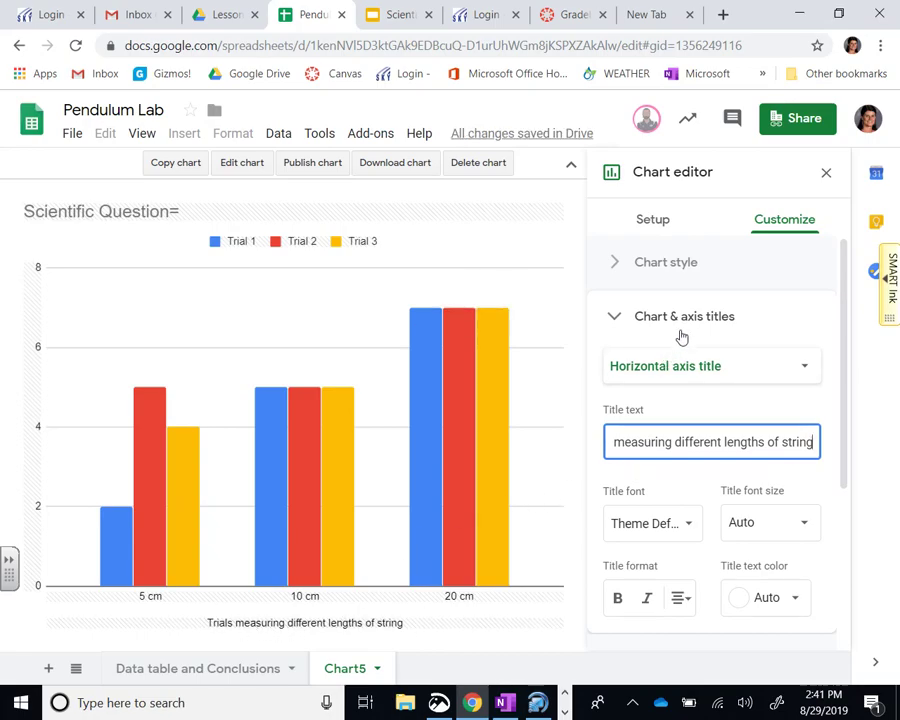
- Set the vertical axis title to "Dependent variable:"
left_click(682, 367)
left_click(673, 395)
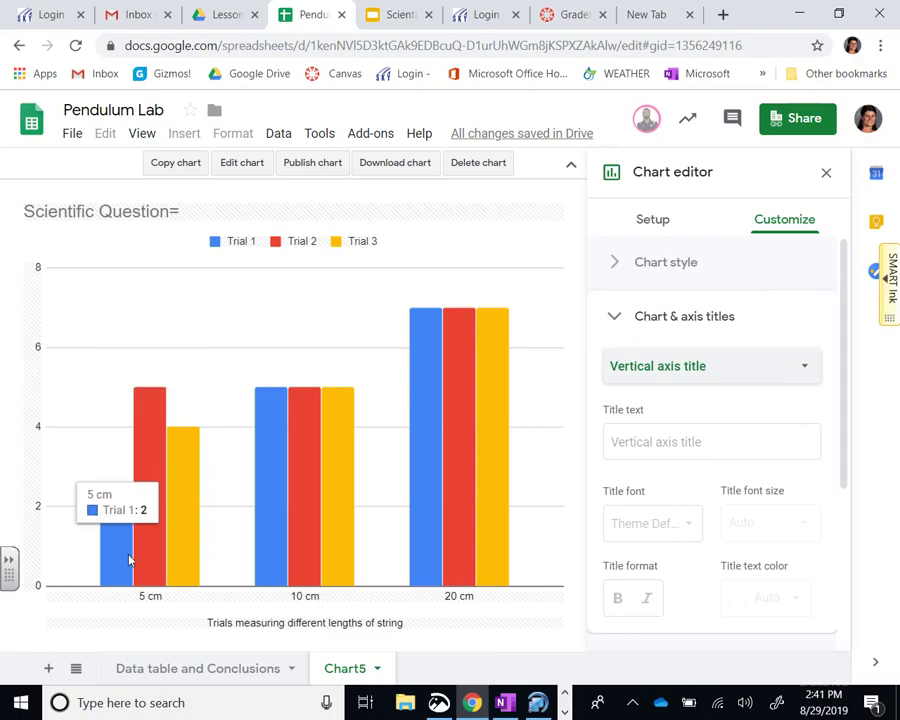
left_click(727, 435)
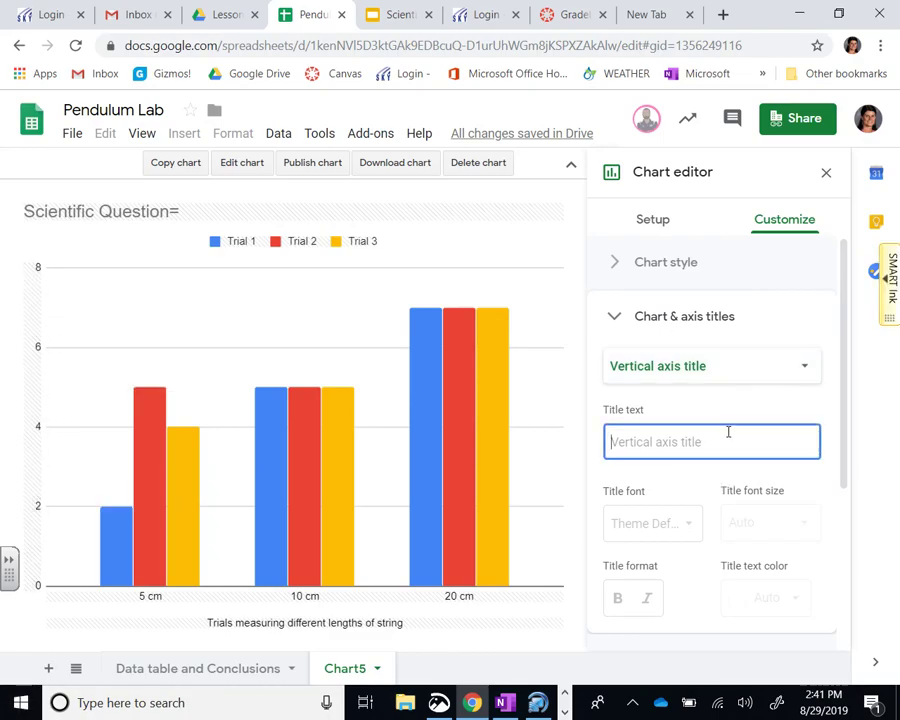
type("Dependent v")
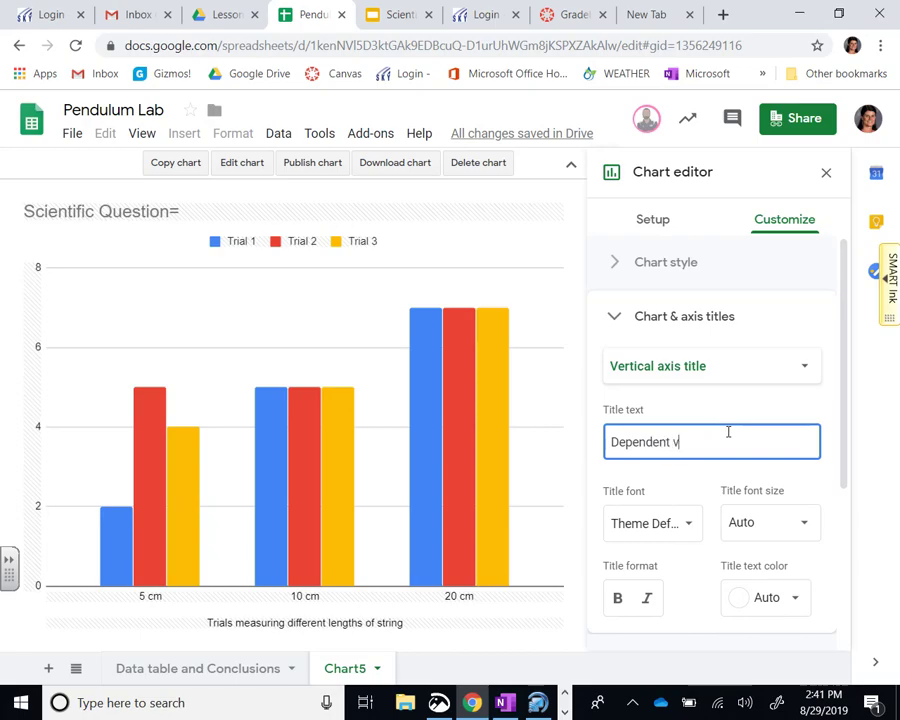
type("ariable:")
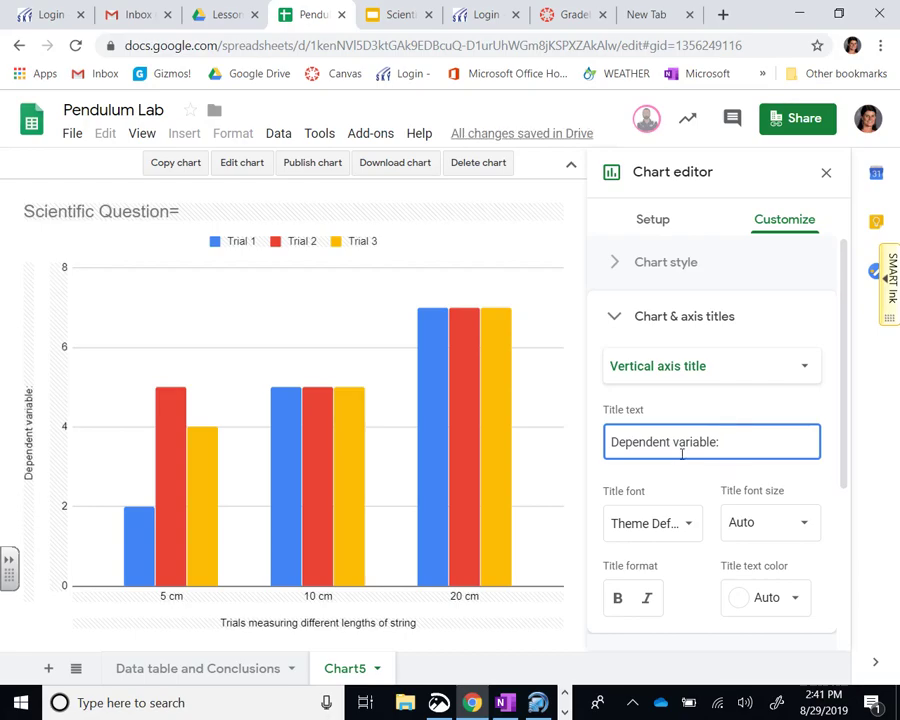
- Look over the remaining chart customization sections and review the data table and chart sheets, ending on Data table and Conclusions
scroll(646, 441, "down", 2)
scroll(646, 441, "down", 1)
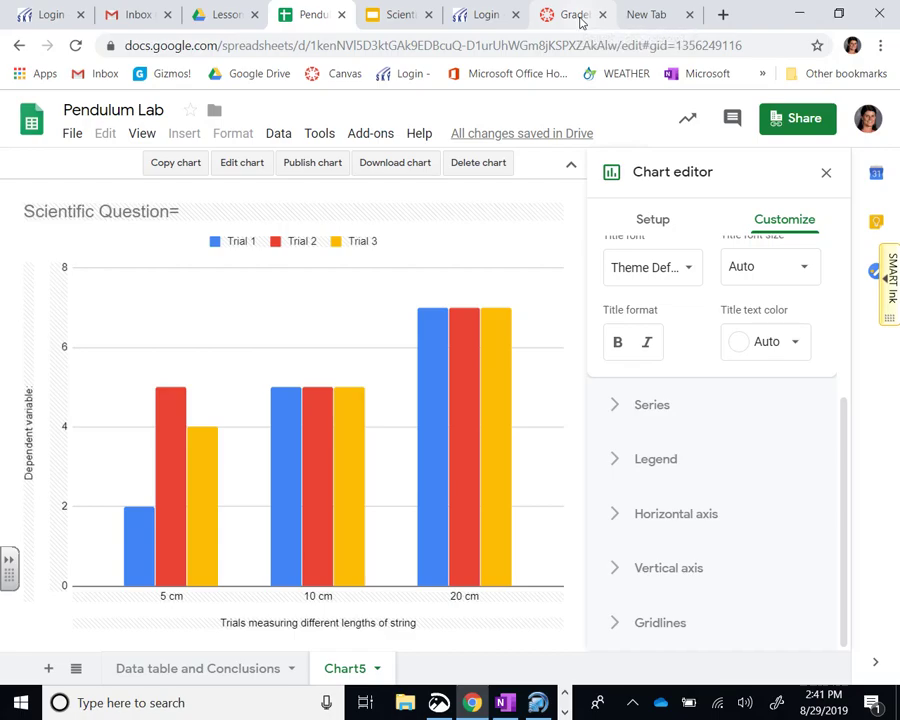
left_click(162, 668)
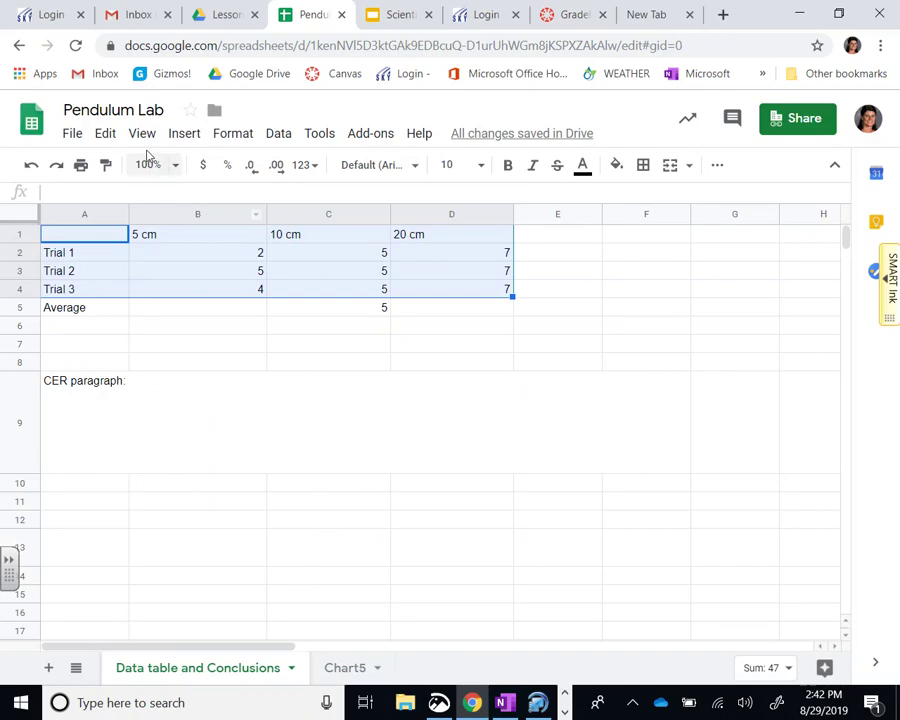
left_click(342, 669)
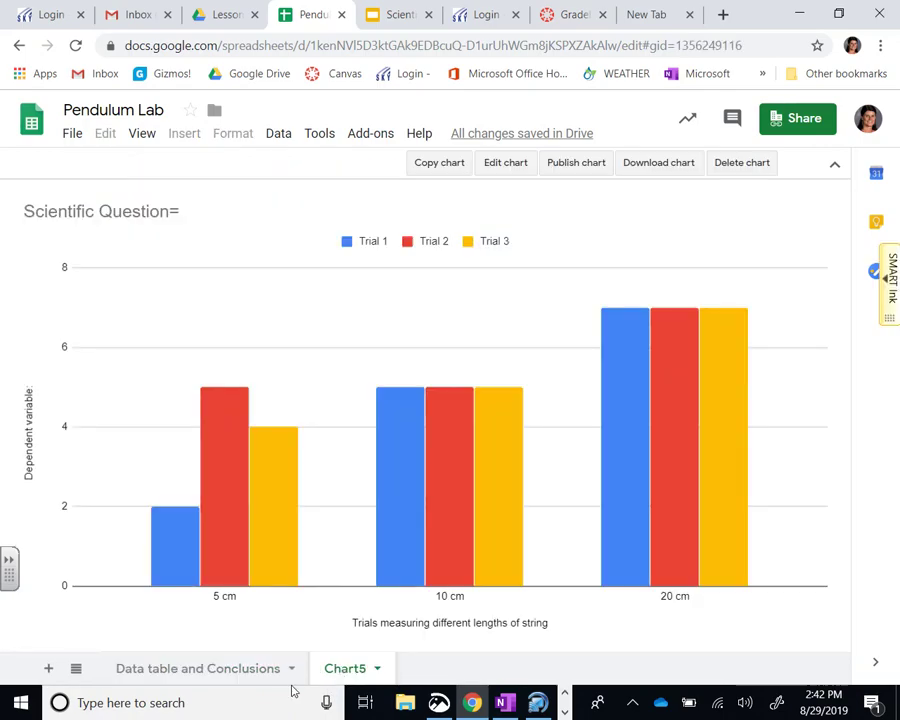
left_click(249, 672)
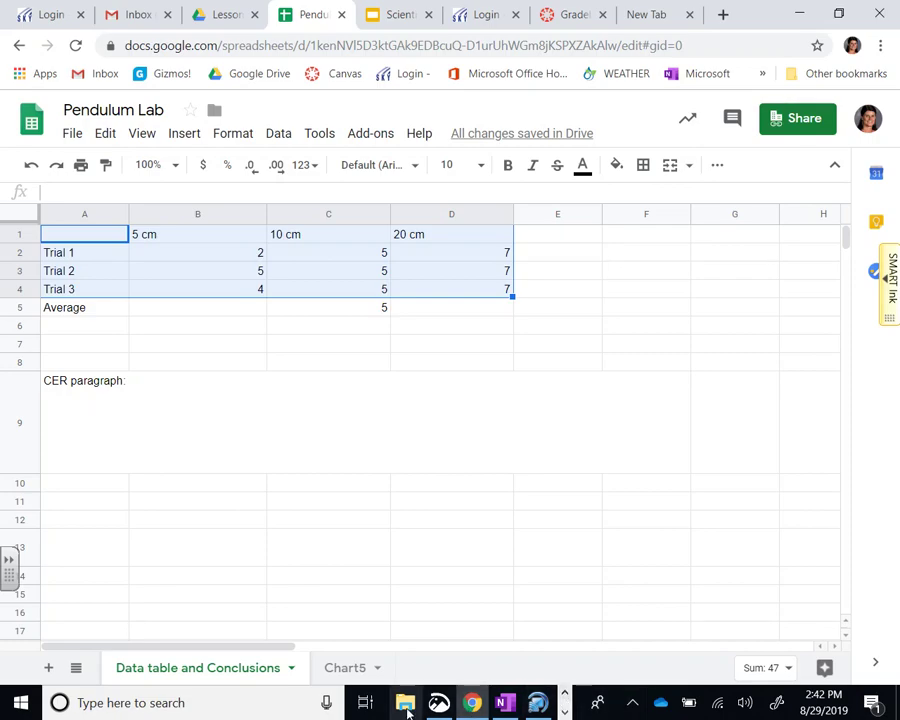
mouse_move(439, 704)
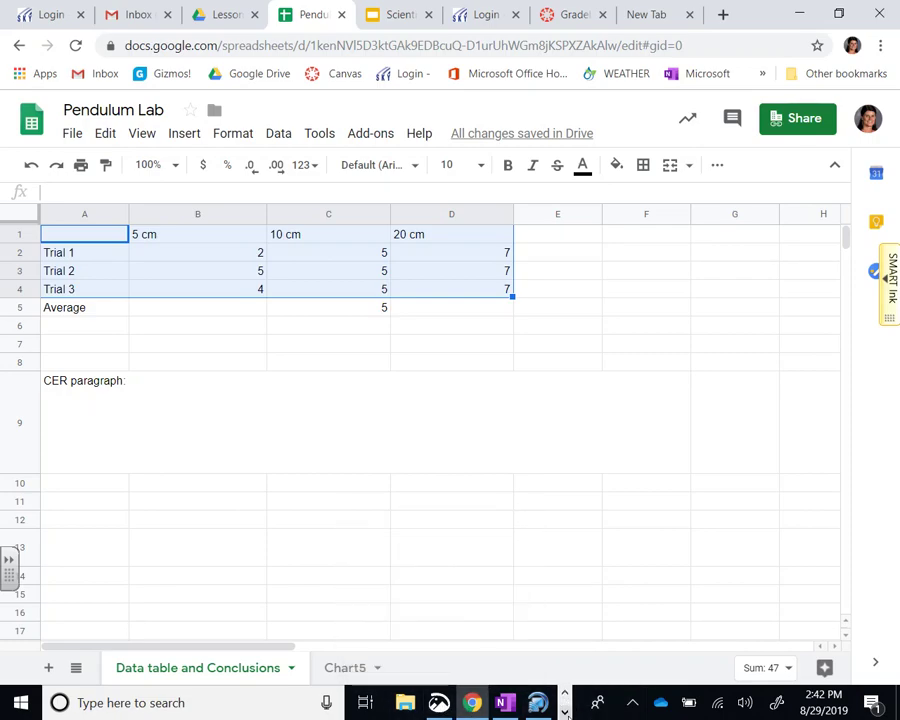
left_click(565, 712)
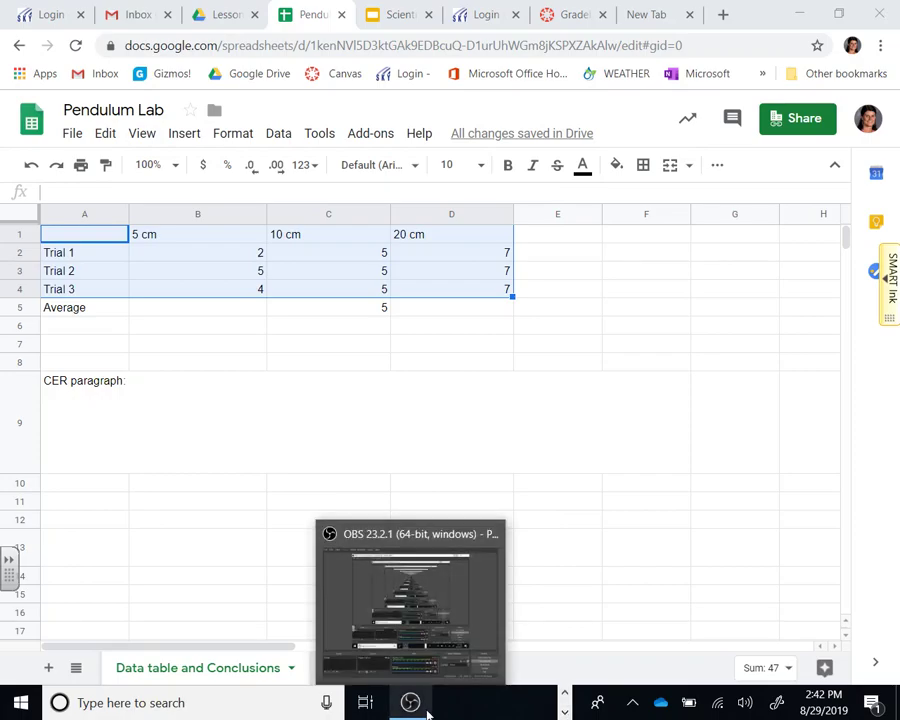